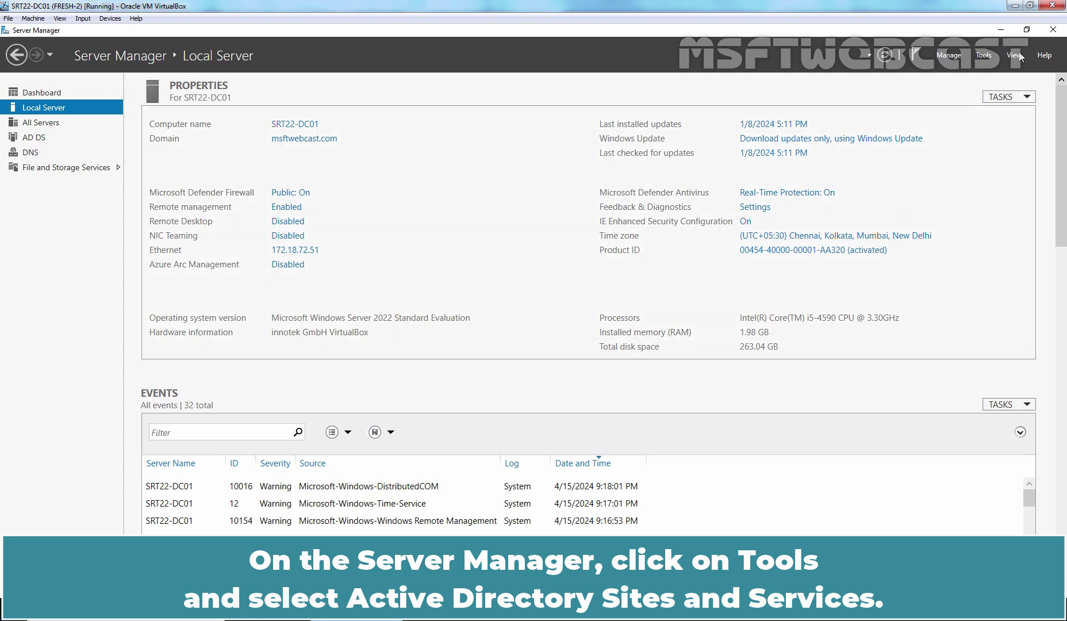
# Launch Active Directory Sites and Services from Server Manager's Tools menu
pyautogui.click(982, 60)
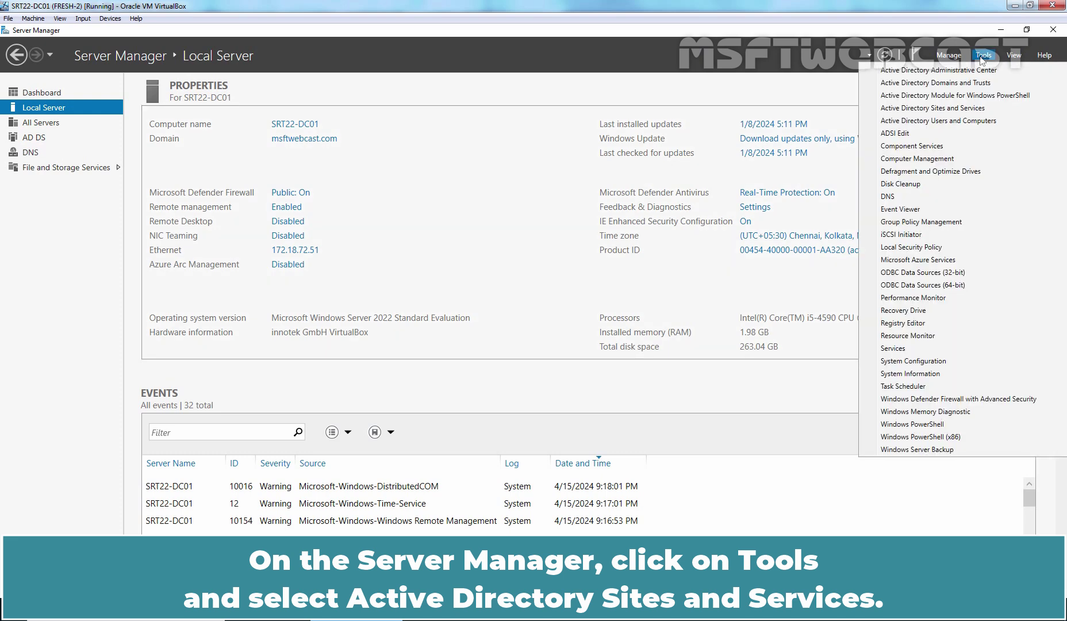
pyautogui.click(940, 116)
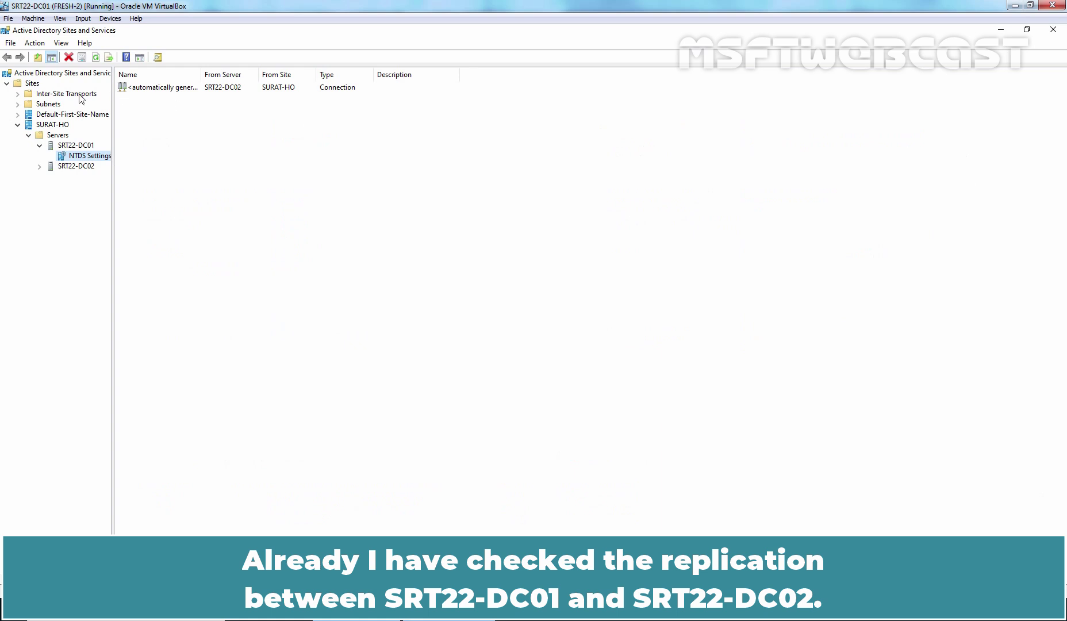
# Add a new site named DELHI-BO under Sites, attached to the DEFAULTIPSITELINK site link
pyautogui.click(34, 84)
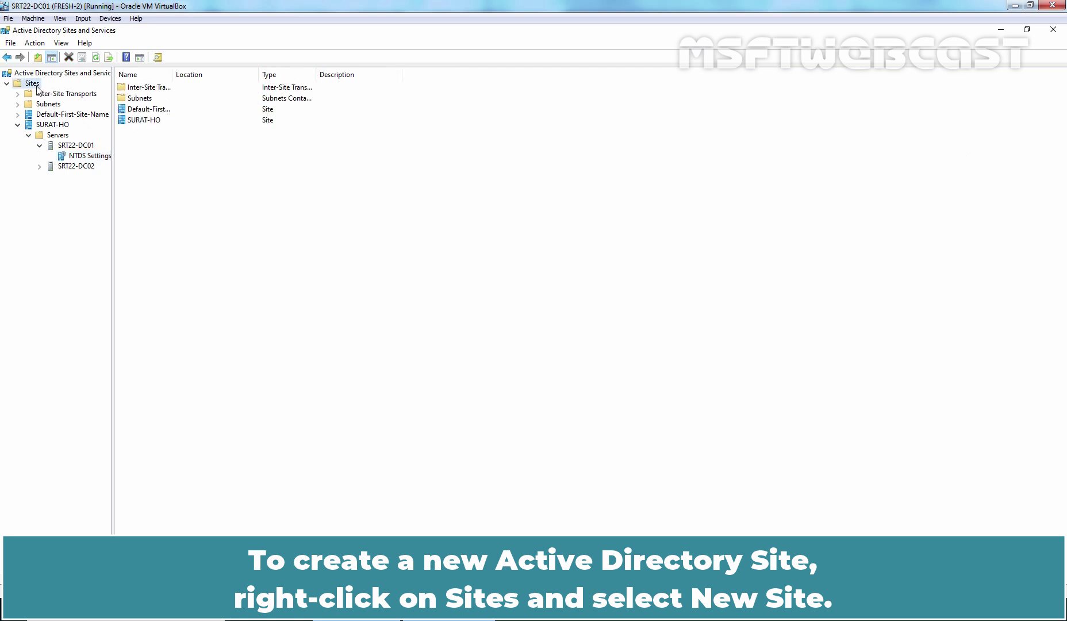
pyautogui.rightClick(37, 88)
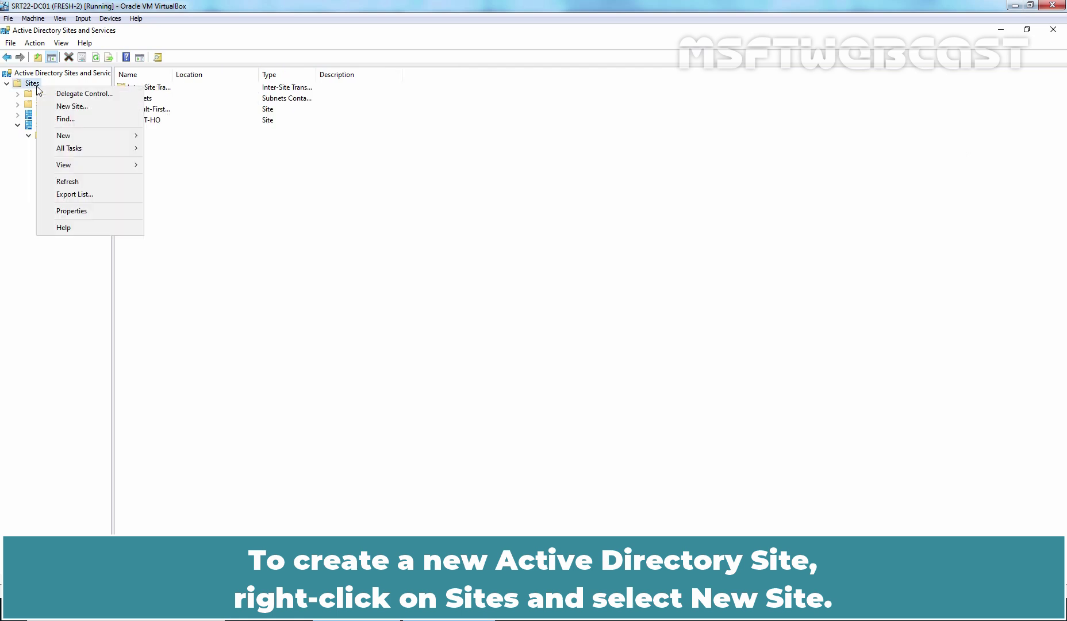
pyautogui.click(93, 113)
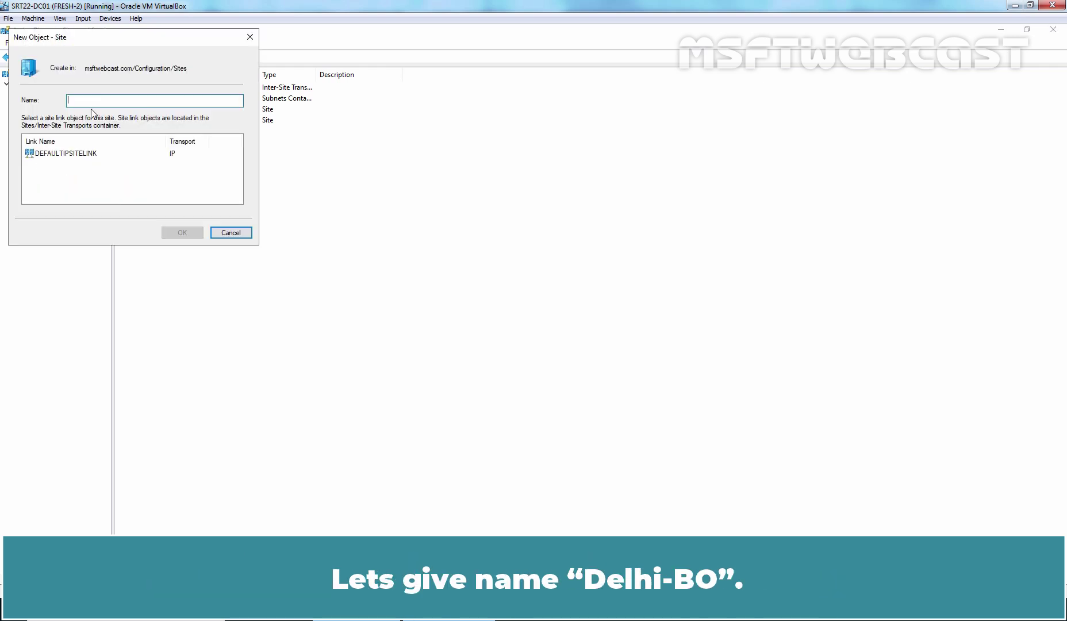
pyautogui.write('DELHI-BO')
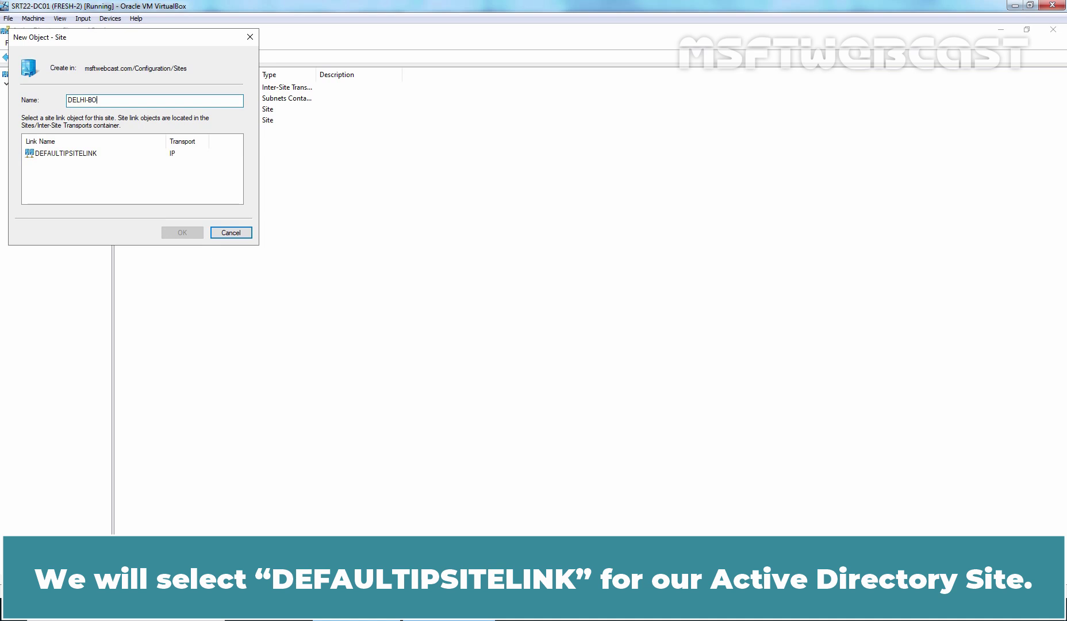
pyautogui.click(61, 154)
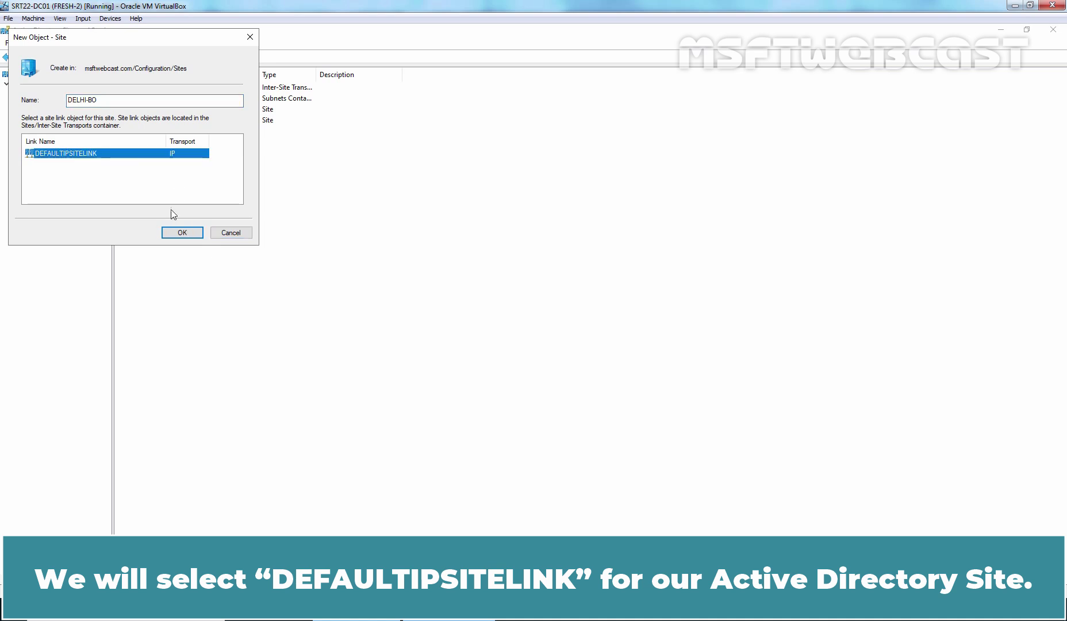
pyautogui.click(182, 233)
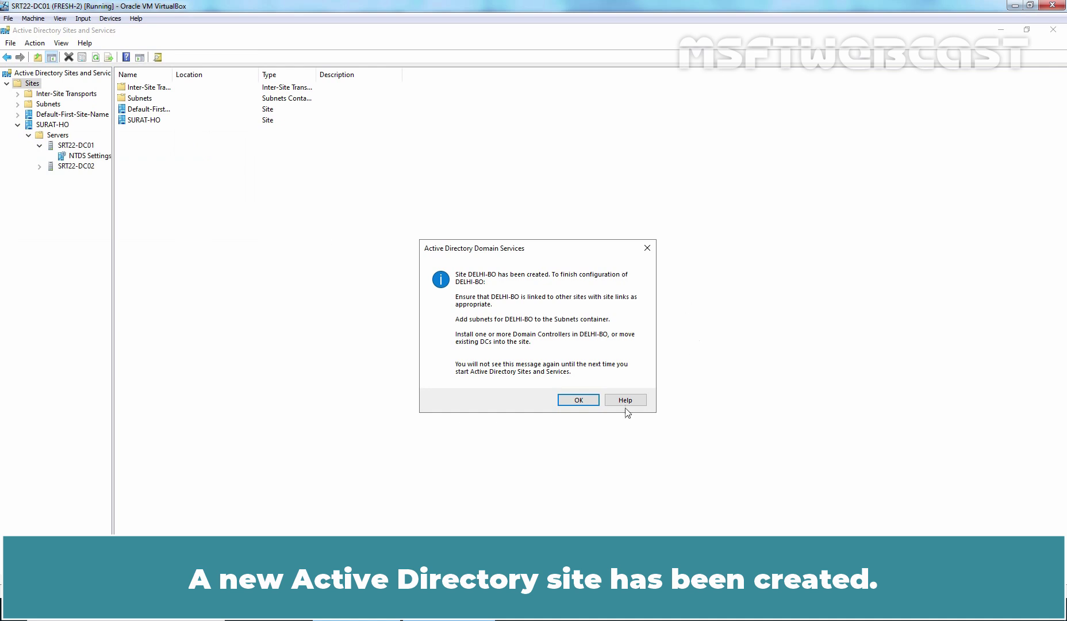
# Acknowledge the DELHI-BO creation message and switch to the lab network diagram
pyautogui.click(579, 400)
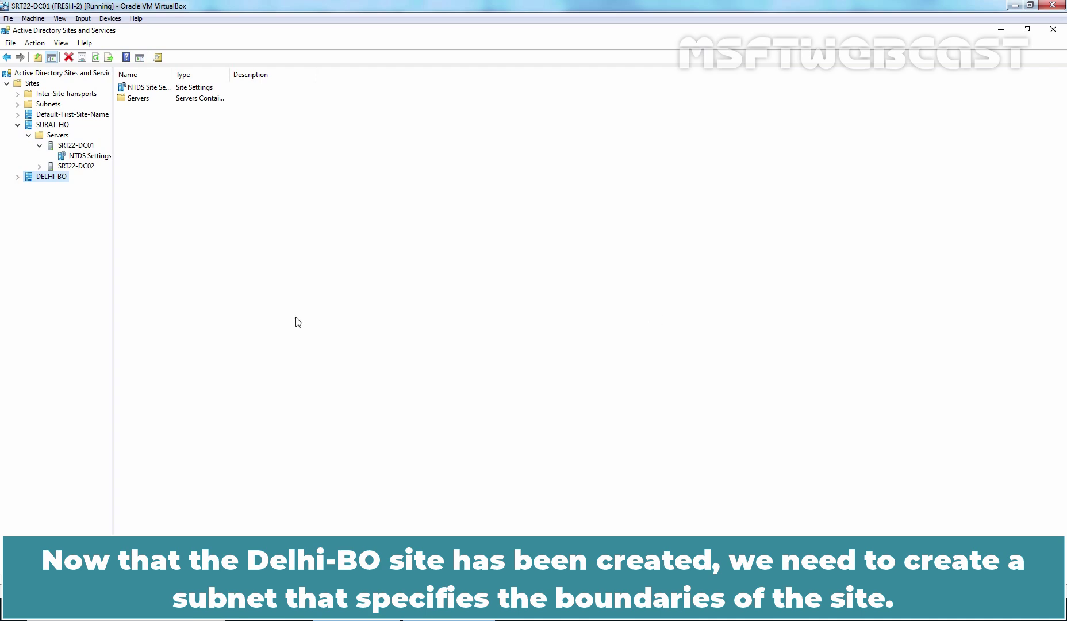
pyautogui.hotkey('alt', 'Tab')
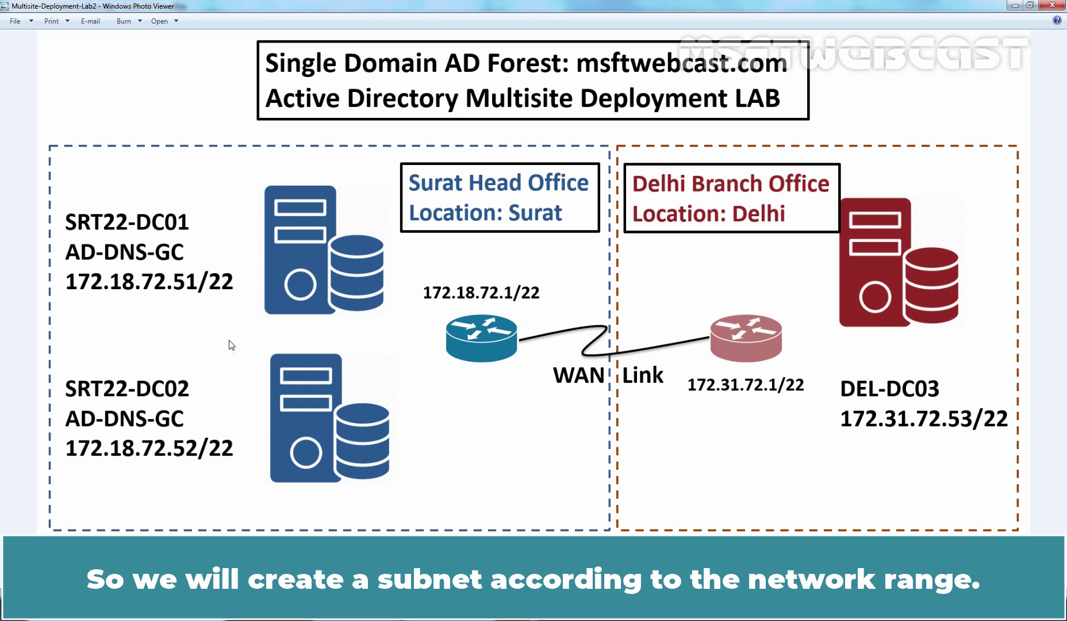
# Return from the lab diagram to the domain controller's console
pyautogui.click(126, 610)
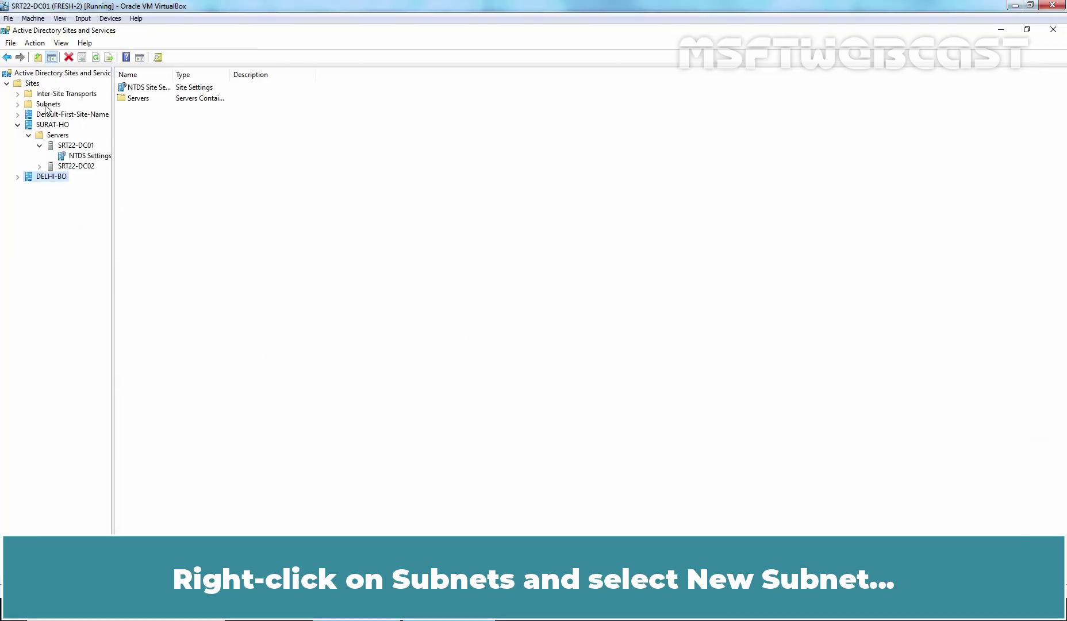
# Create subnet 172.31.72.0/22 and associate it with the DELHI-BO site
pyautogui.rightClick(45, 104)
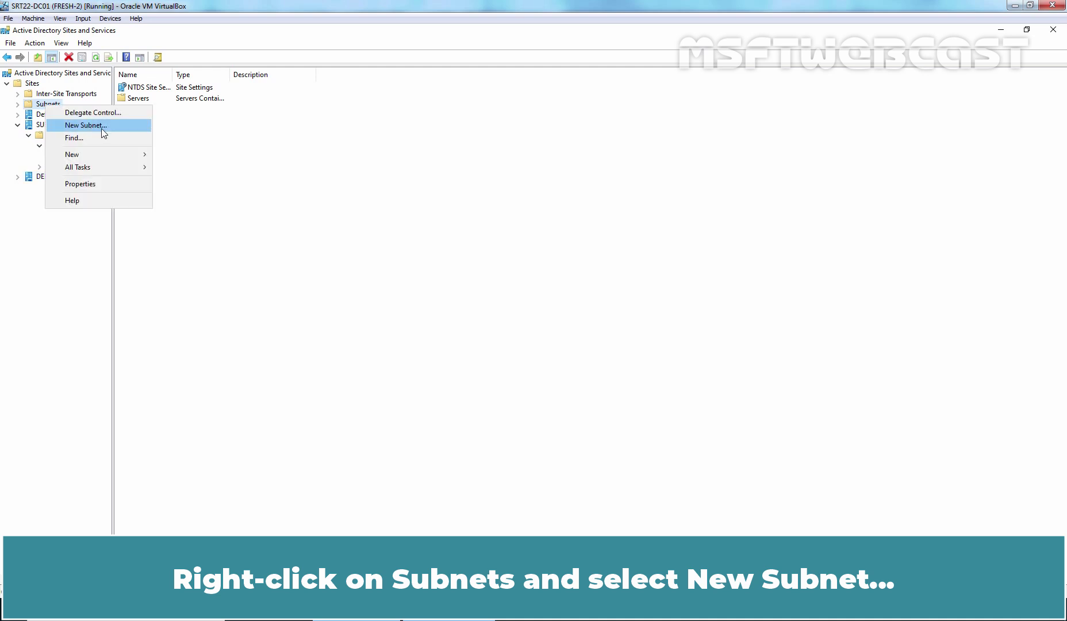
pyautogui.click(105, 127)
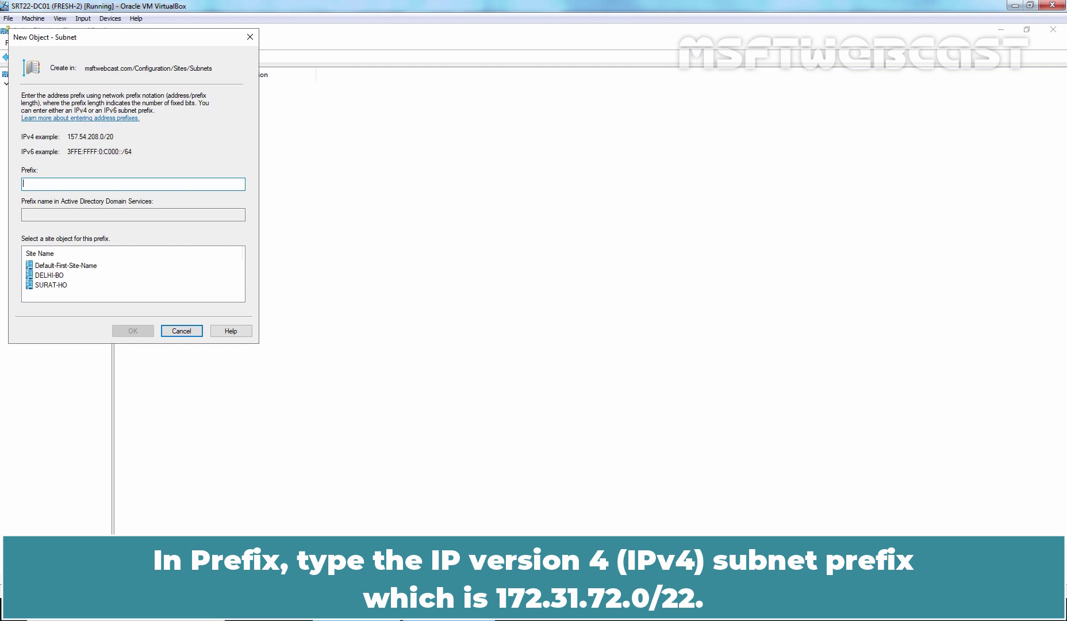
pyautogui.write('172.31.72.0/22')
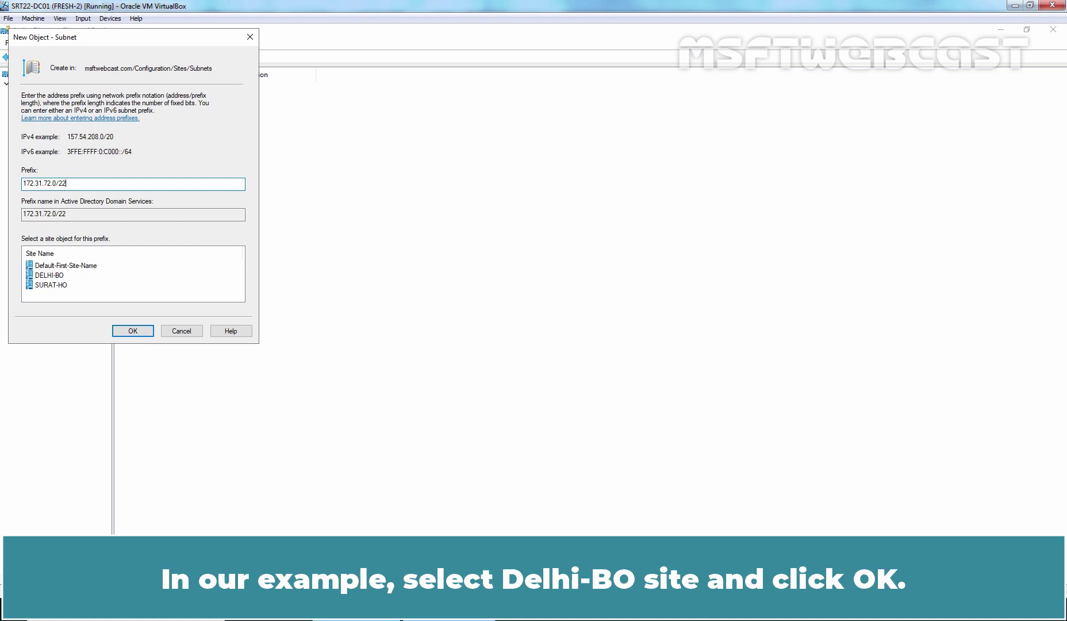
pyautogui.click(46, 275)
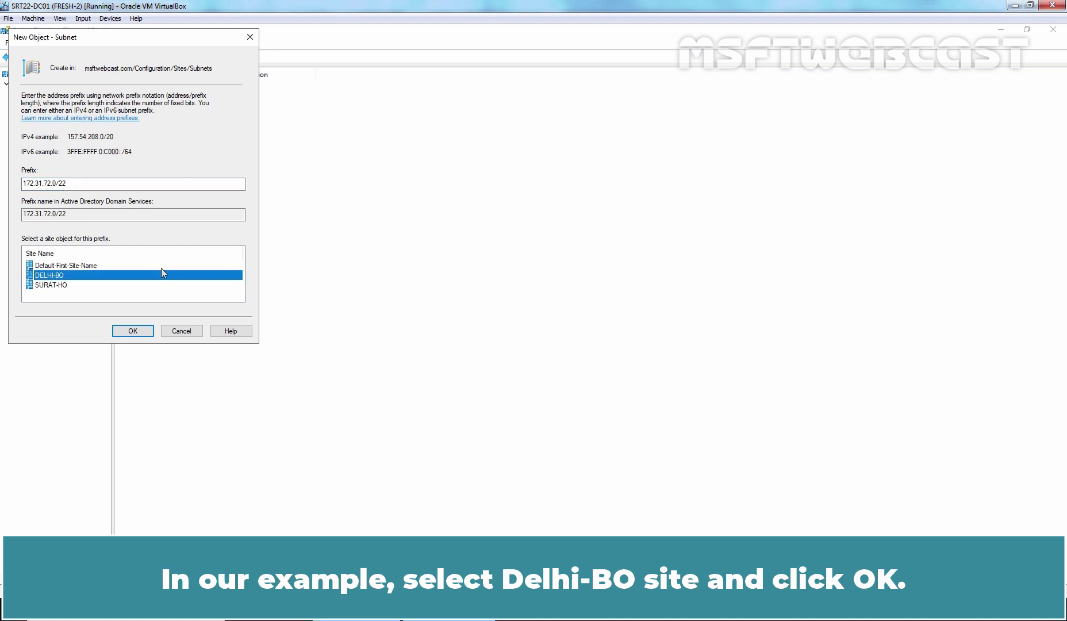
pyautogui.click(133, 332)
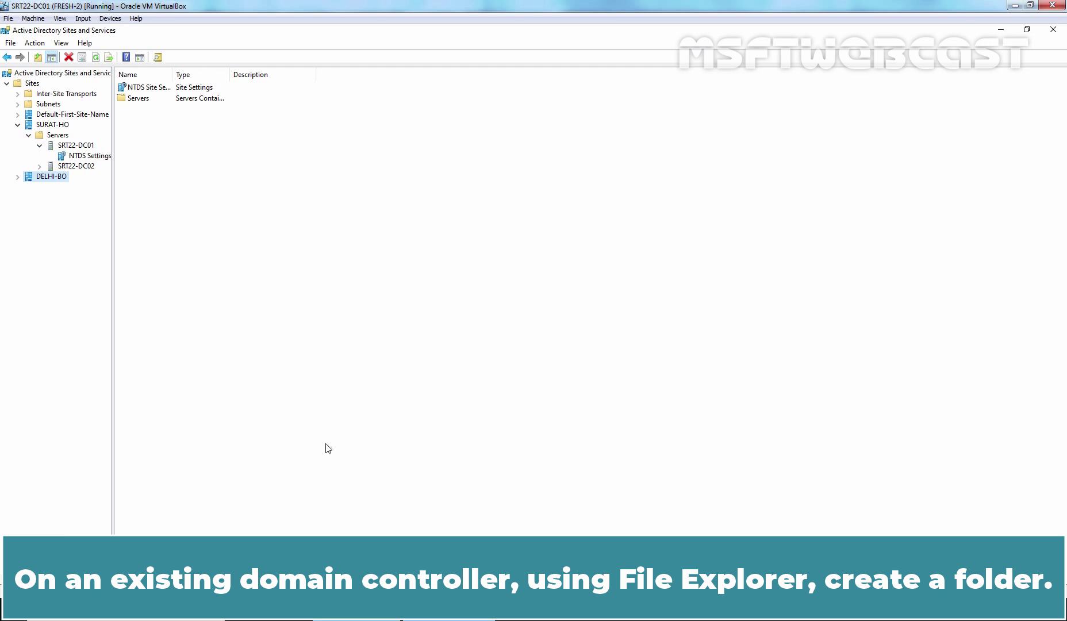
# Make a new folder named IFM in the root of Local Disk (C:)
pyautogui.press('super+e')
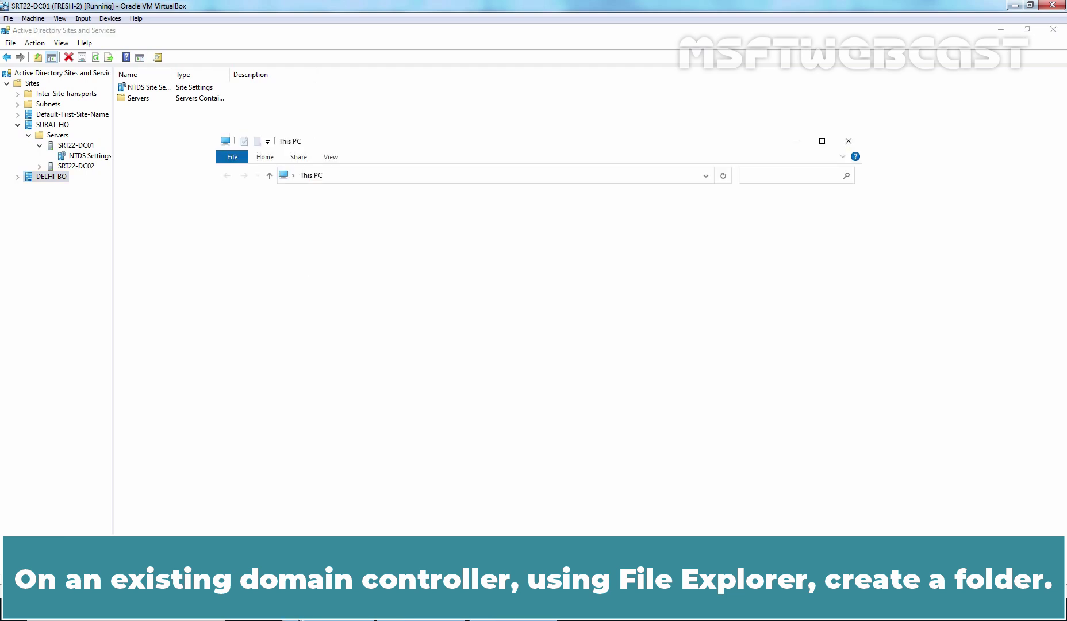
pyautogui.doubleClick(381, 333)
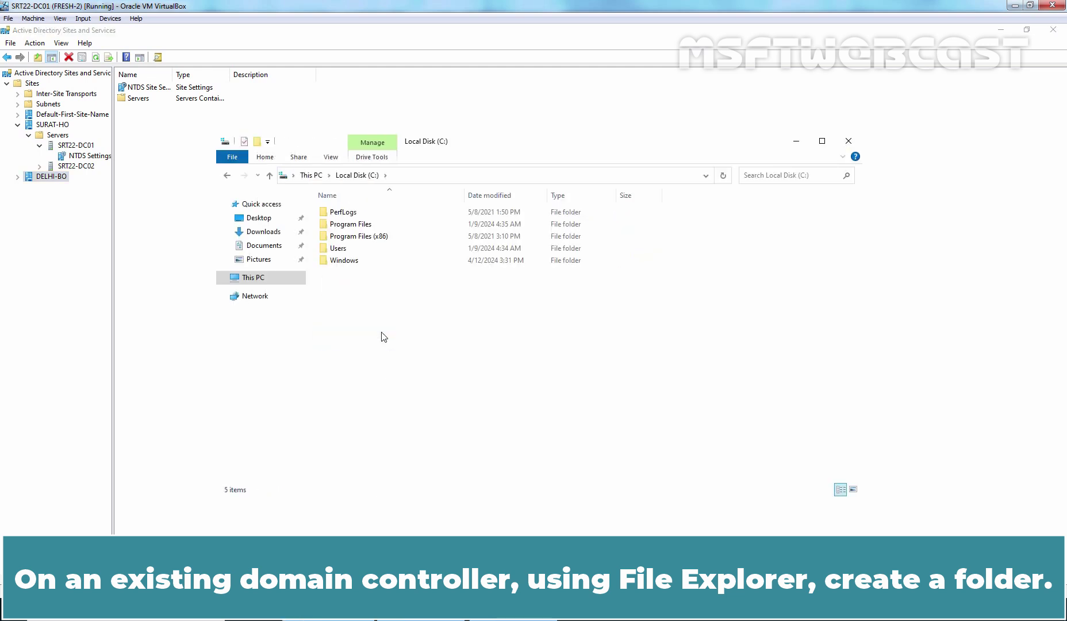
pyautogui.hotkey('ctrl', 'shift', 'n')
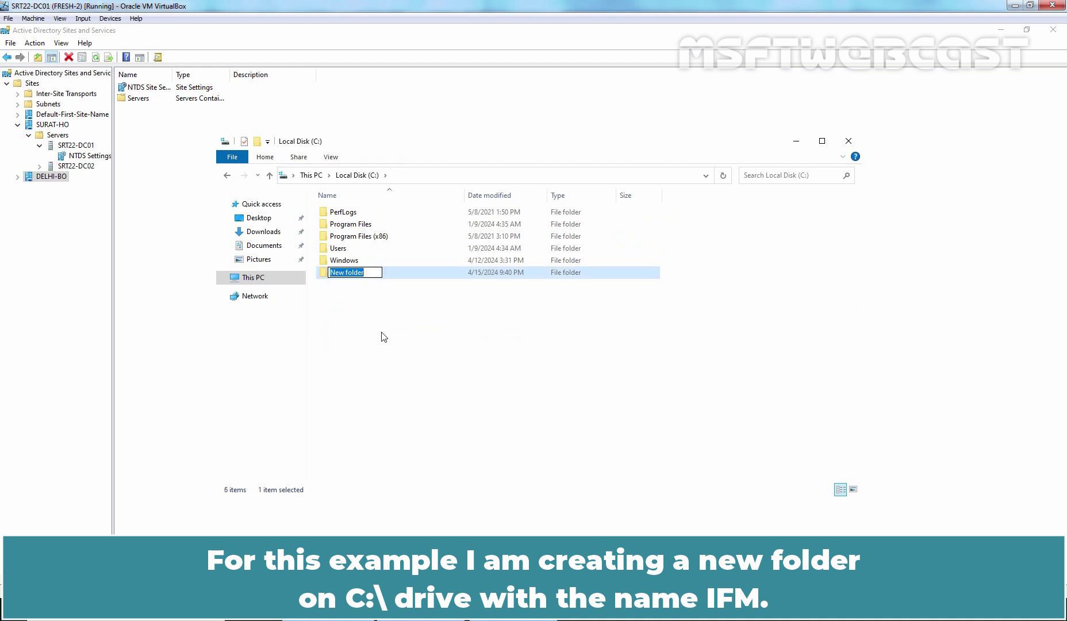
pyautogui.write('IFM')
pyautogui.press('Return')
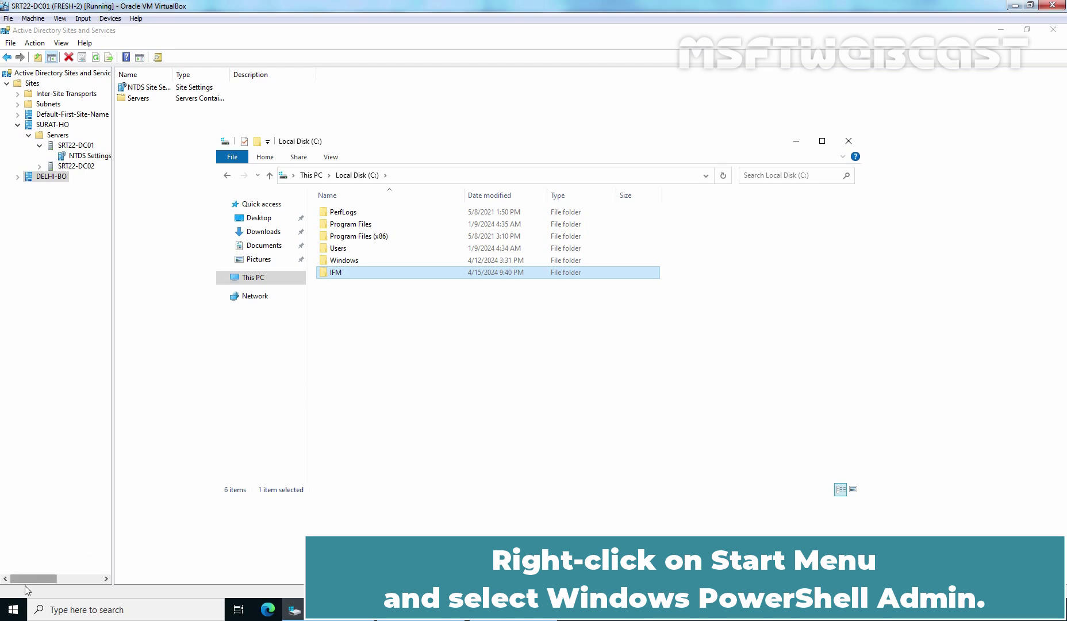
# Start ntdsutil in an elevated PowerShell window
pyautogui.rightClick(13, 609)
pyautogui.click(90, 455)
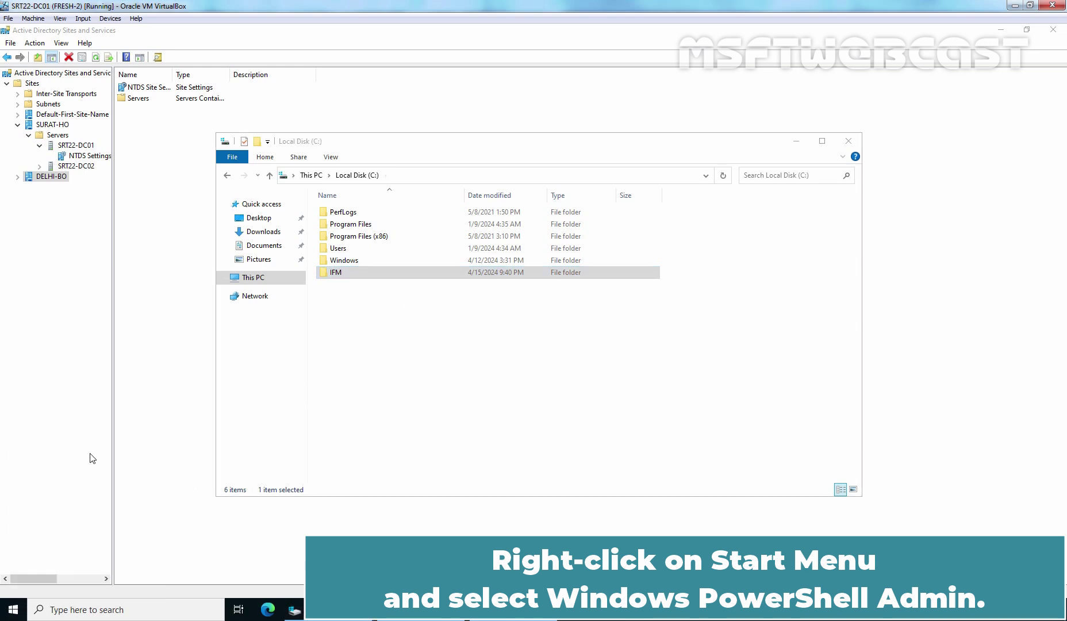
pyautogui.moveTo(434, 158); pyautogui.dragTo(441, 77)
pyautogui.write('ntdsutil')
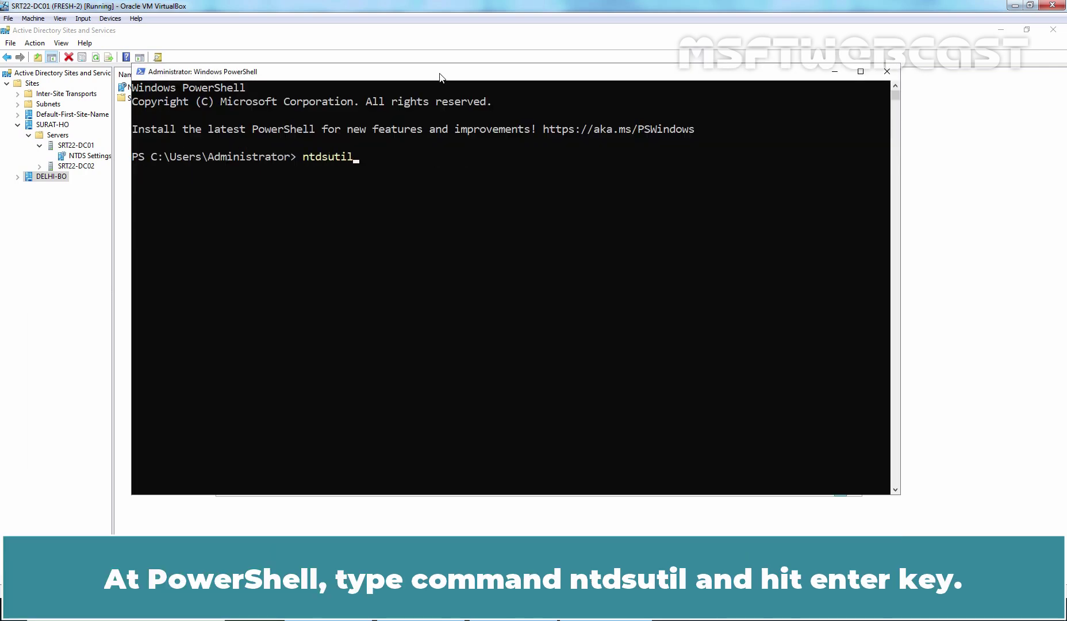
pyautogui.press('Return')
# Activate instance ntds, enter the ifm context and list its commands with help
pyautogui.write('a')
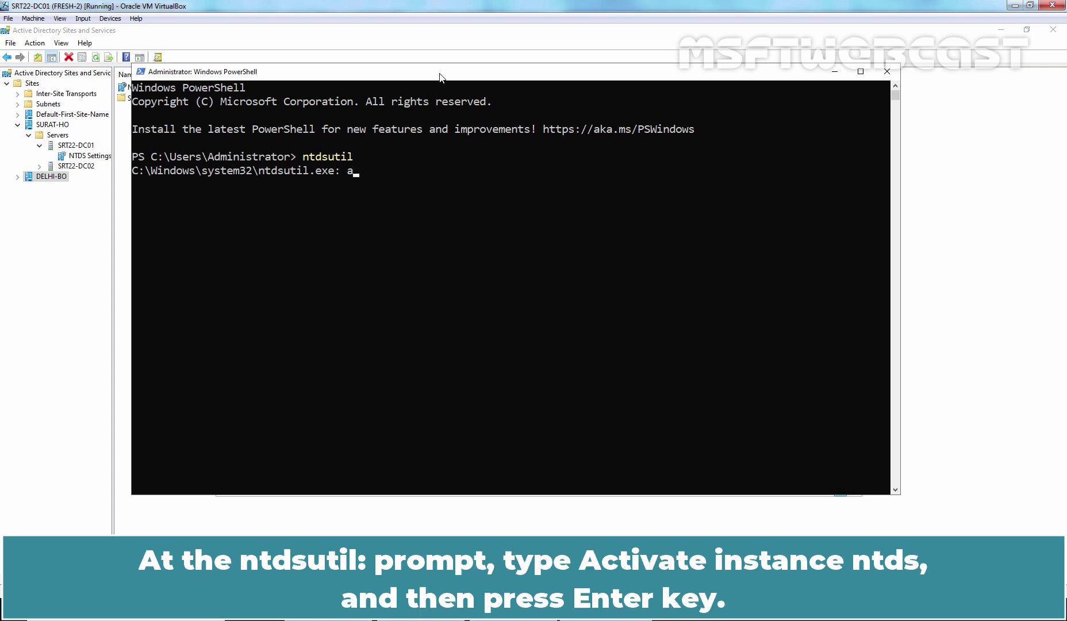
pyautogui.write('ctivate instance ntds')
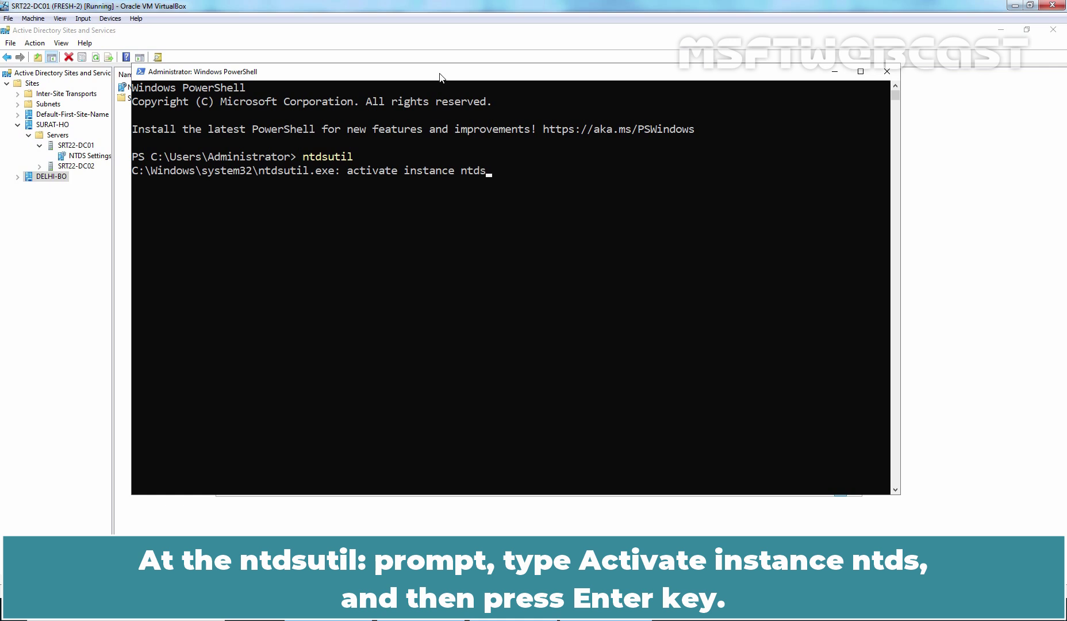
pyautogui.press('Return')
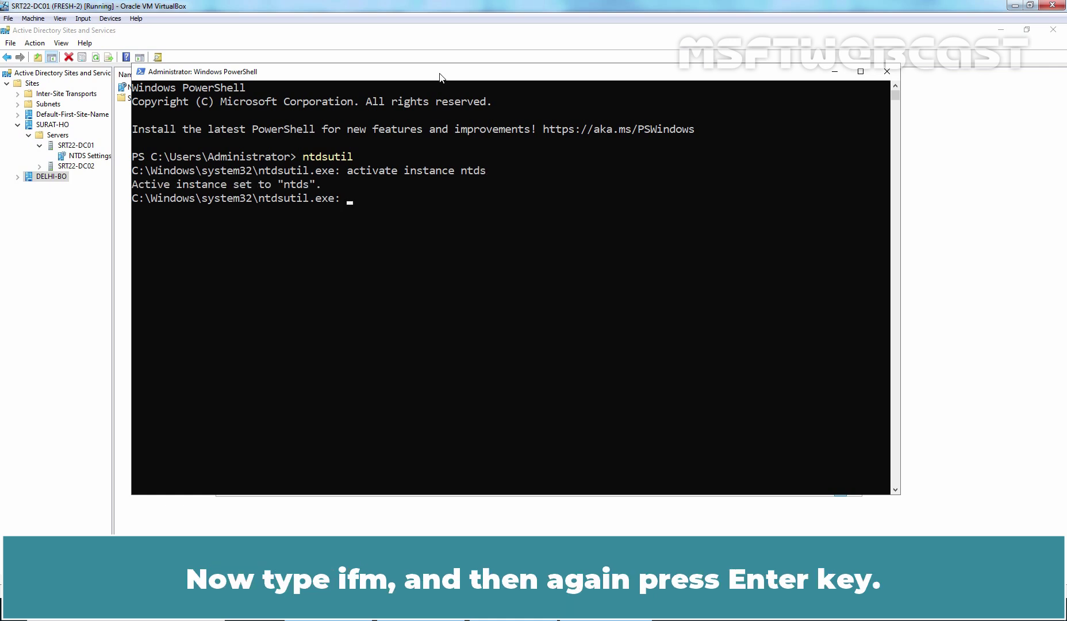
pyautogui.write('ifm')
pyautogui.press('Return')
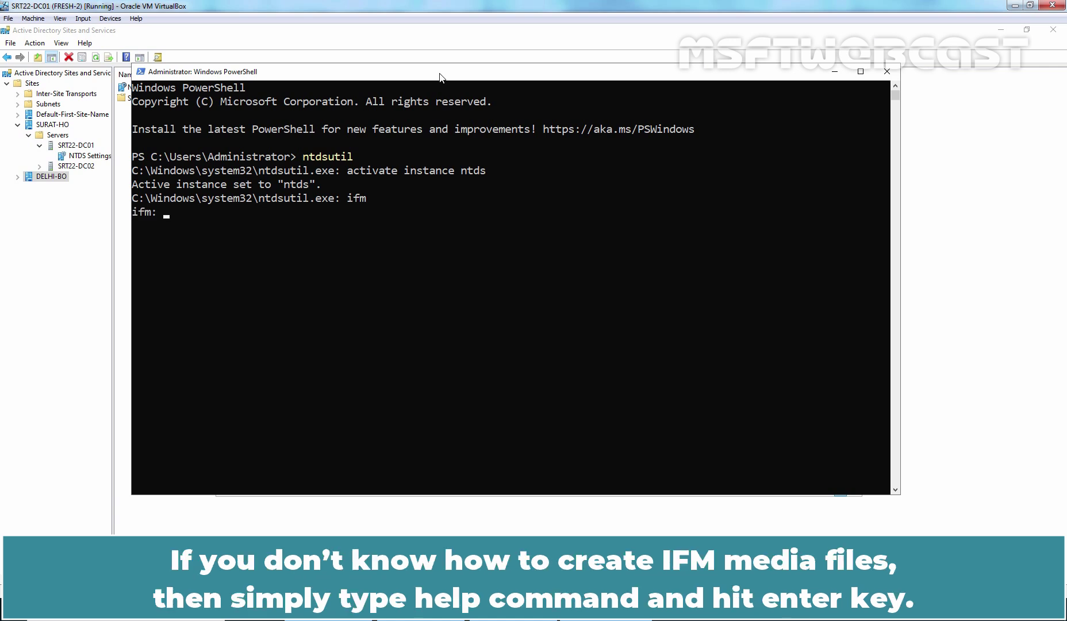
pyautogui.write('help')
pyautogui.press('Return')
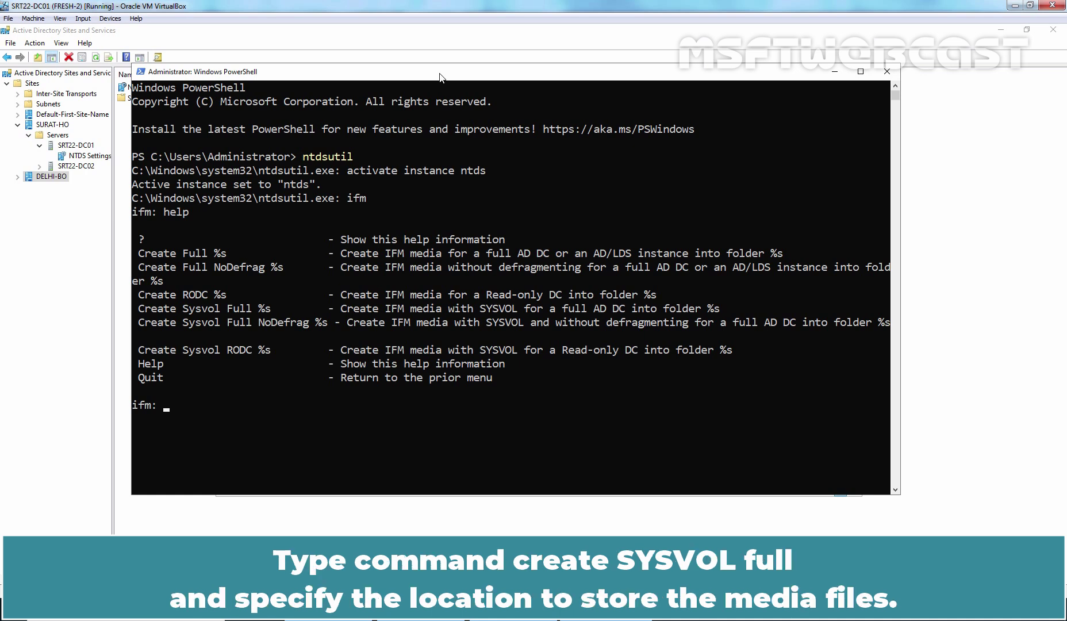
# Generate full IFM media with SYSVOL into C:\IFM using create sysvol full, then return to the C: drive listing
pyautogui.write('create sysvol full')
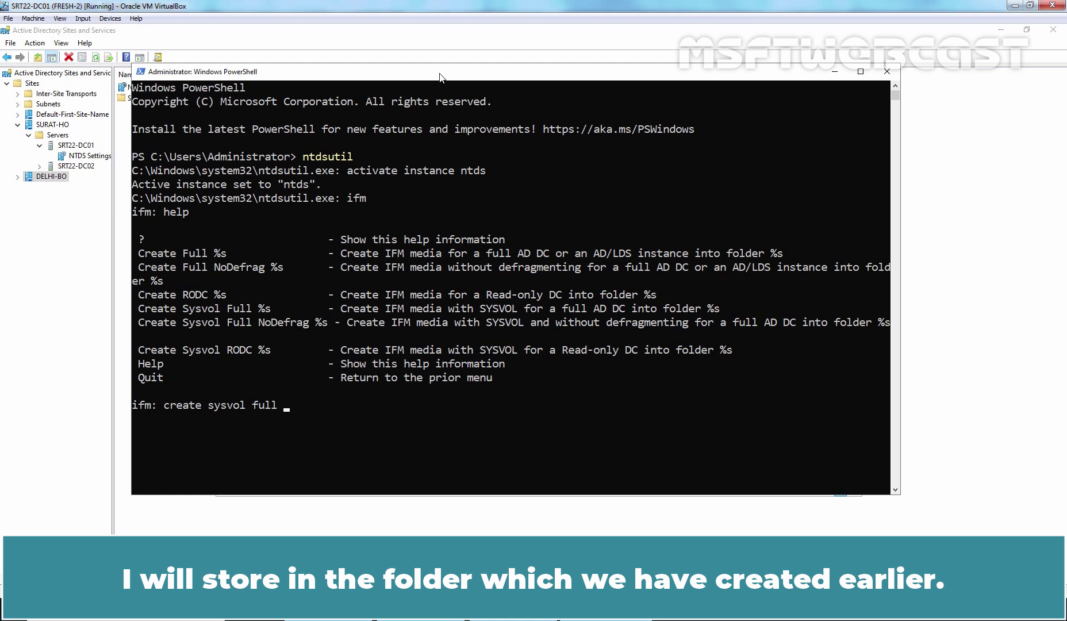
pyautogui.write('C')
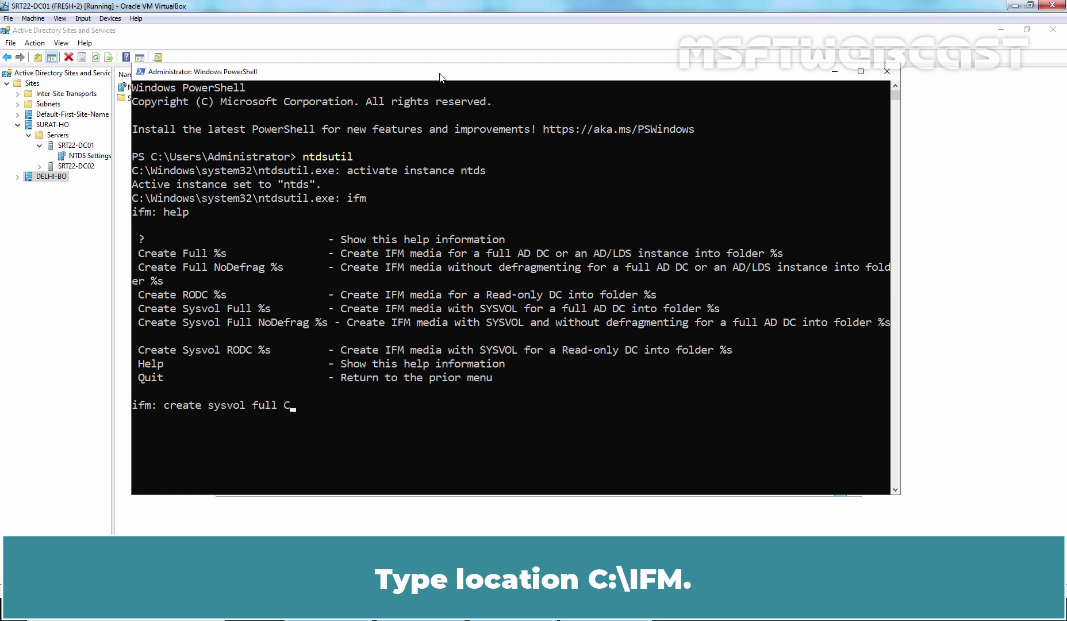
pyautogui.write(':\\IFM')
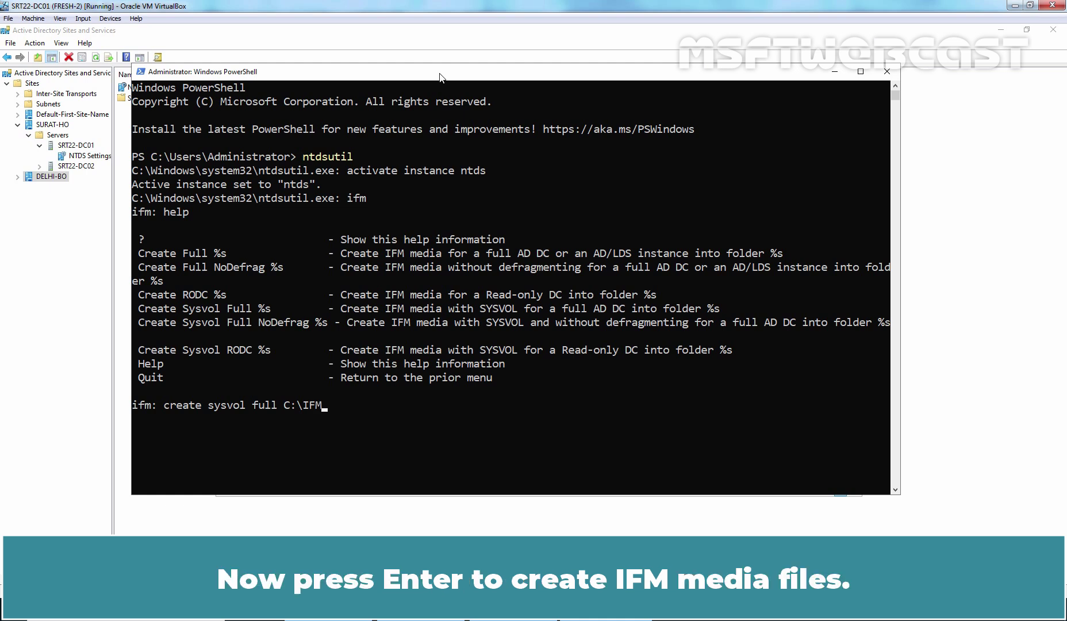
pyautogui.press('Return')
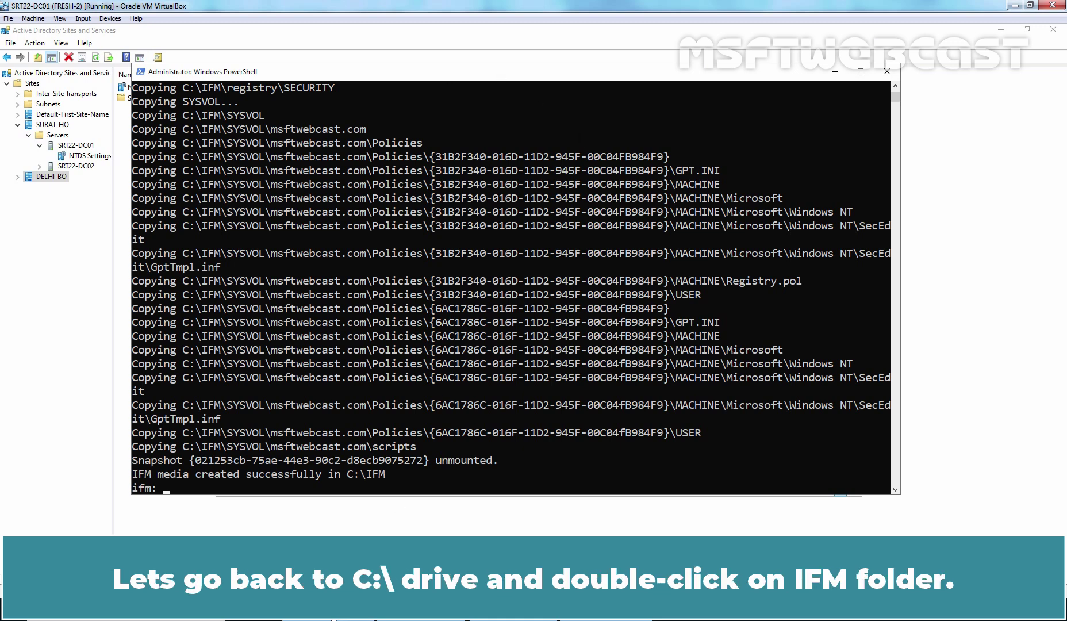
pyautogui.click(403, 604)
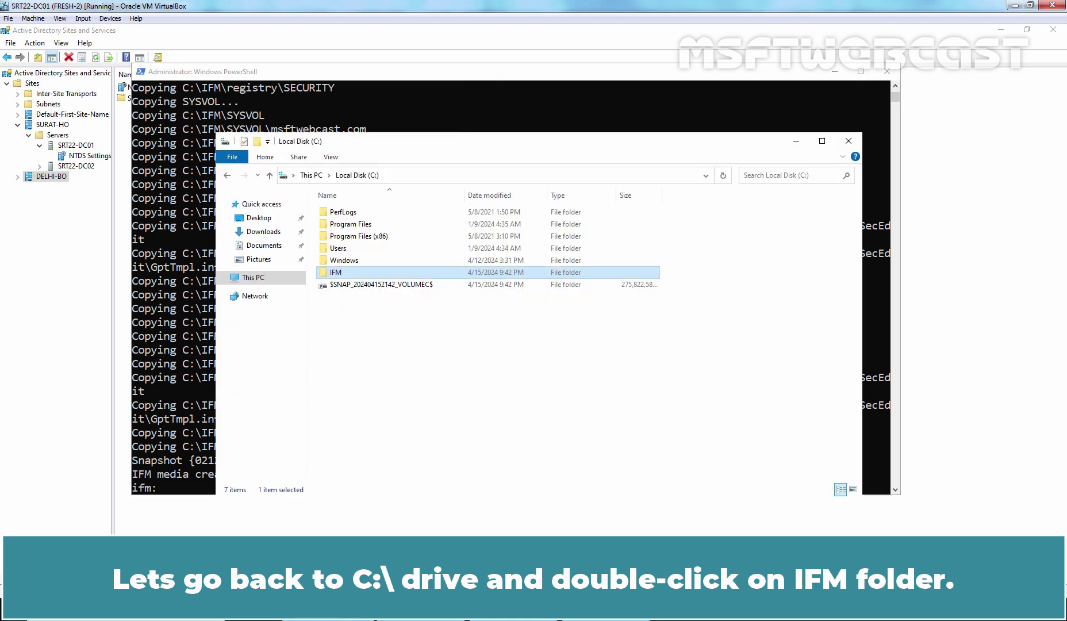
# Check that C:\IFM contains Active Directory, registry and SYSVOL folders, then go back to C:
pyautogui.doubleClick(340, 273)
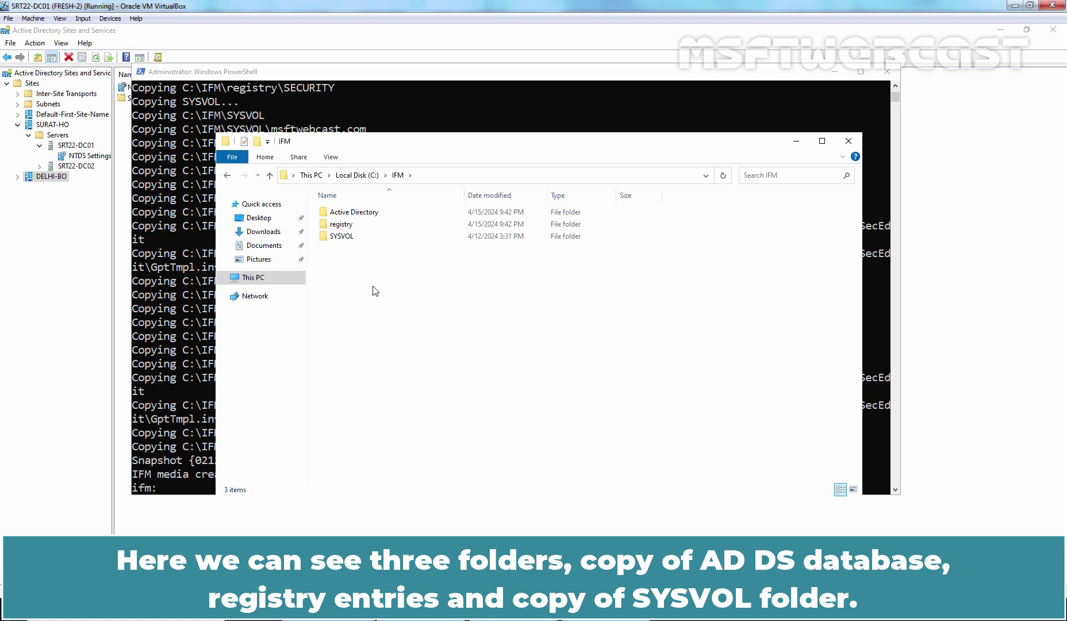
pyautogui.click(359, 175)
pyautogui.click(363, 342)
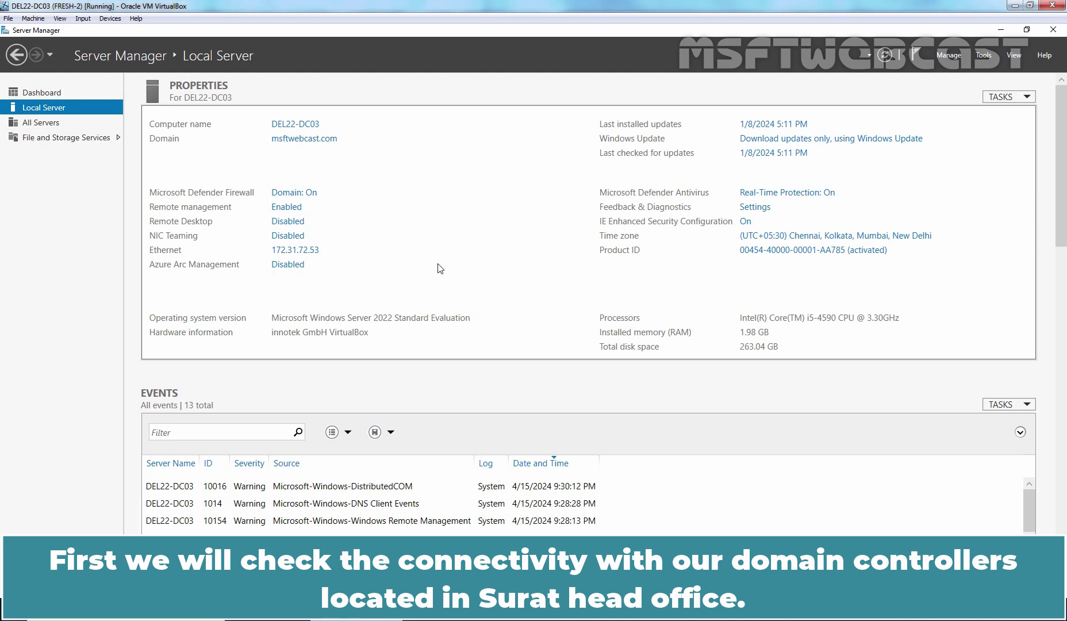
# Ping msftwebcast.com from an admin PowerShell on DEL22-DC03, confirming 0% loss, then minimise it
pyautogui.rightClick(12, 613)
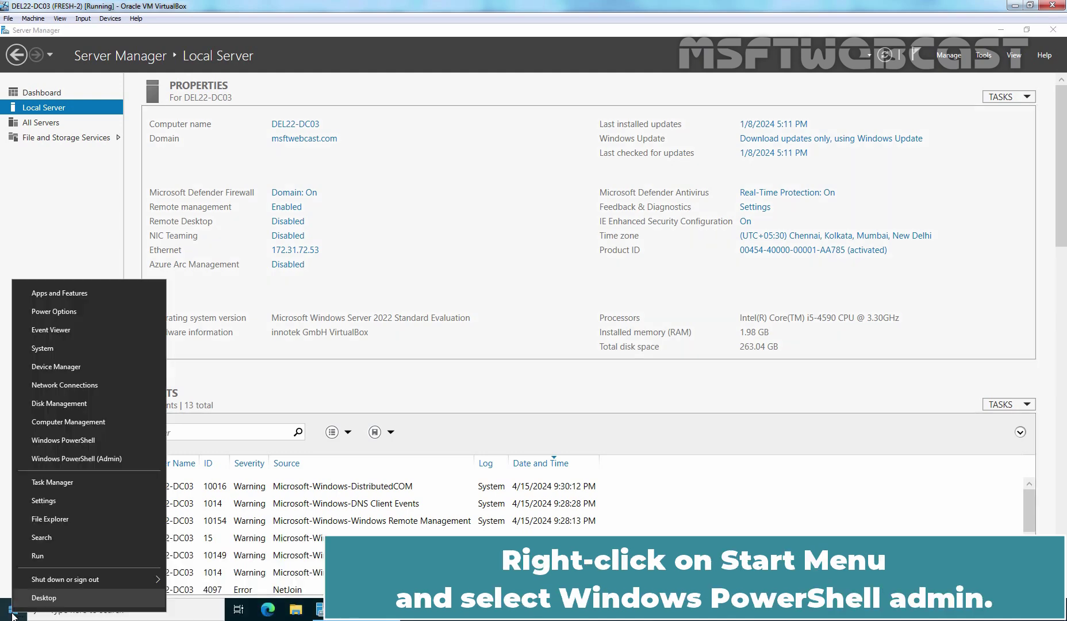
pyautogui.click(118, 458)
pyautogui.write('pi')
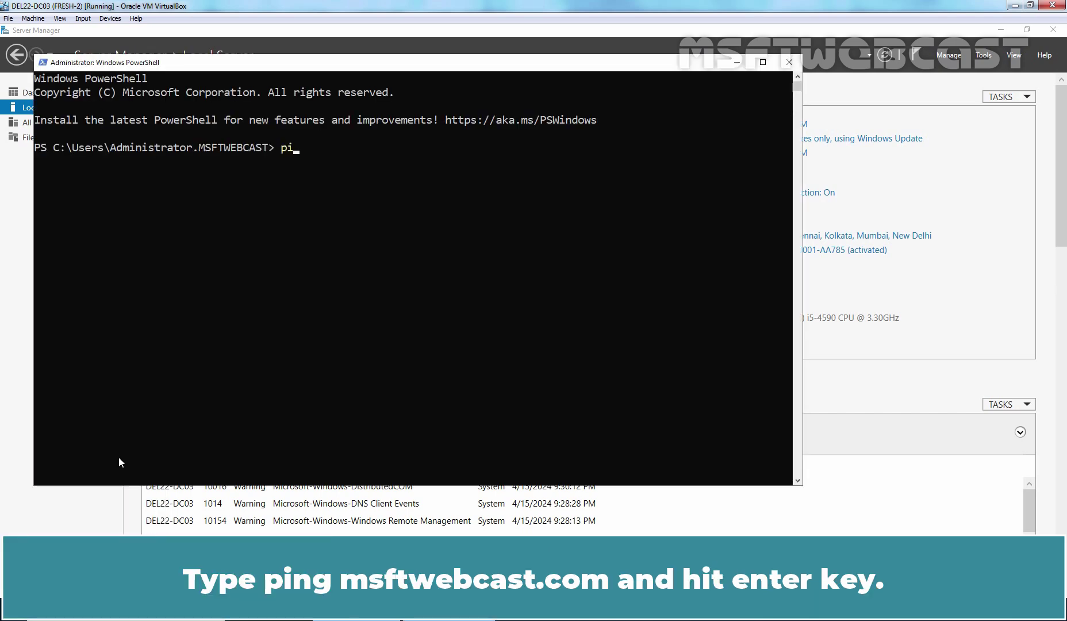
pyautogui.write('ng msftwebca')
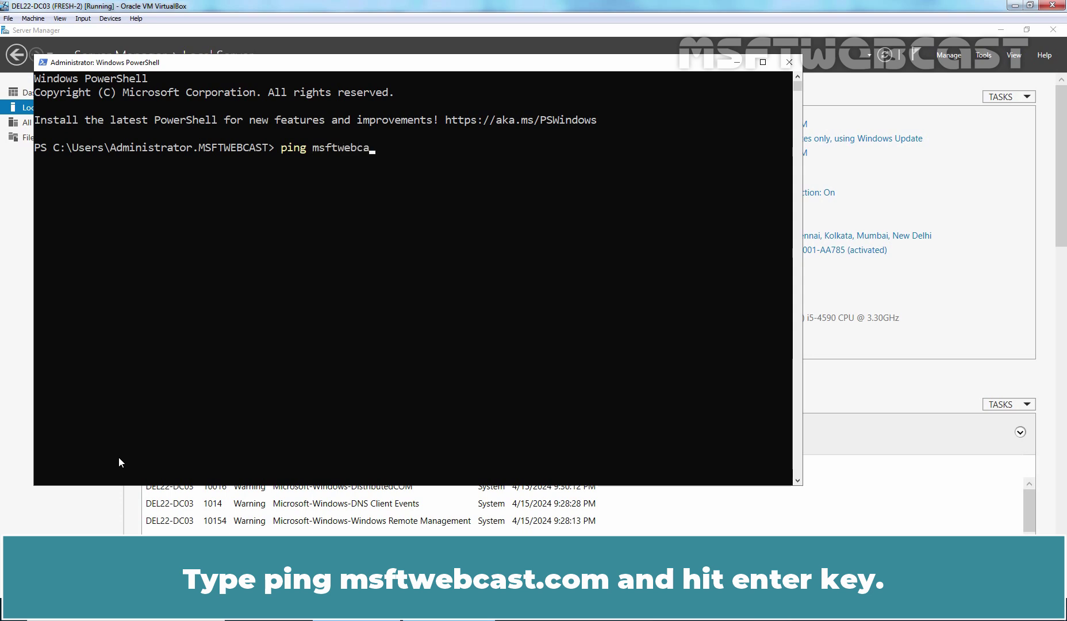
pyautogui.write('st.com')
pyautogui.press('Return')
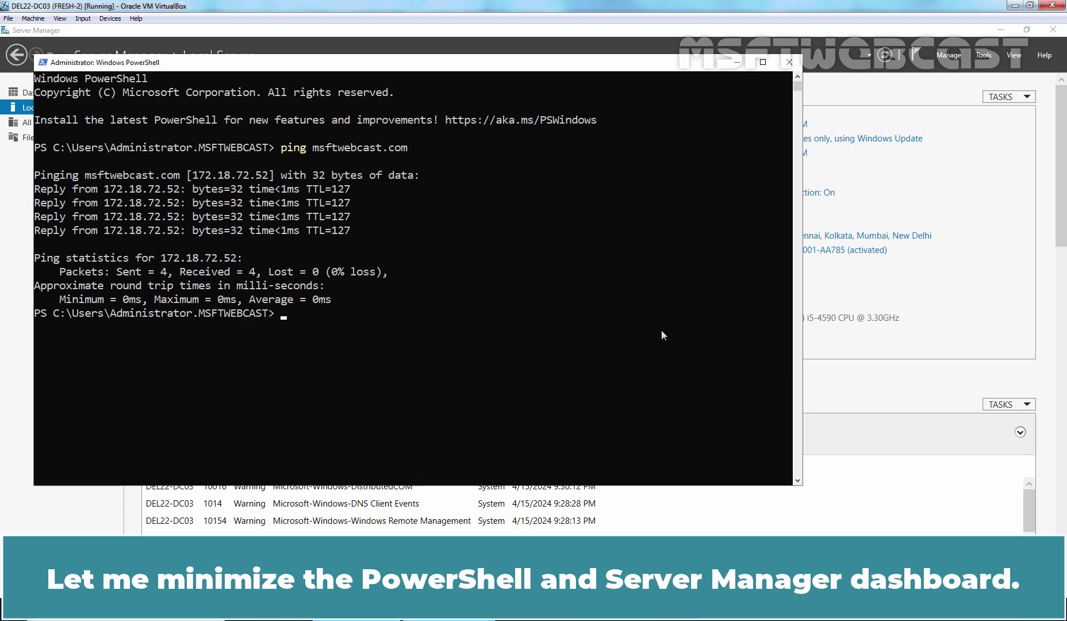
pyautogui.click(736, 63)
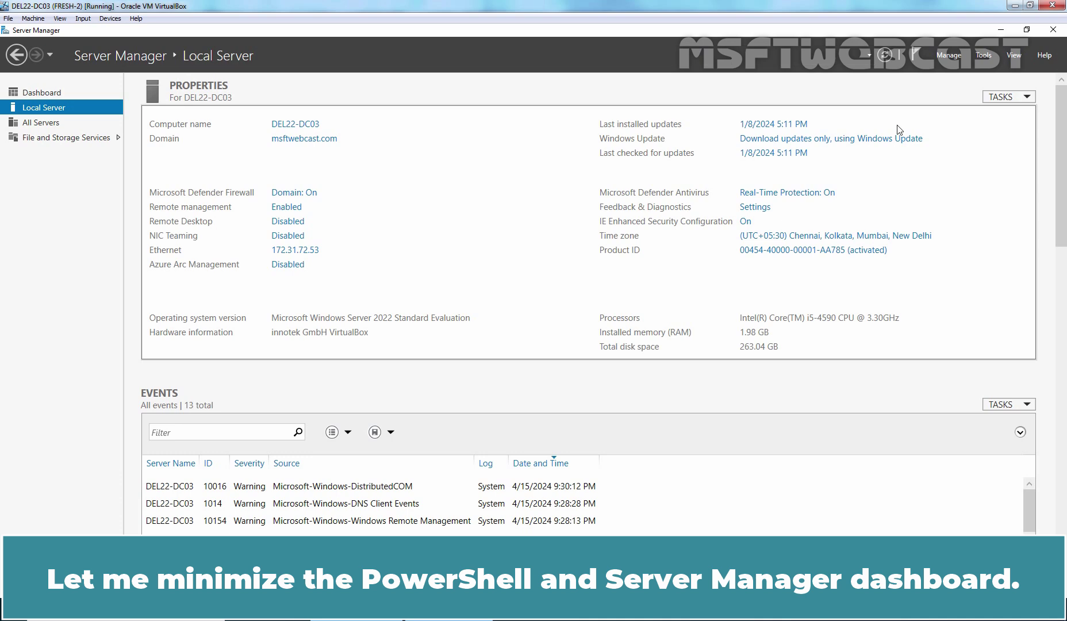
# Open the \\172.18.72.51\c$ share from the Run prompt
pyautogui.click(1001, 30)
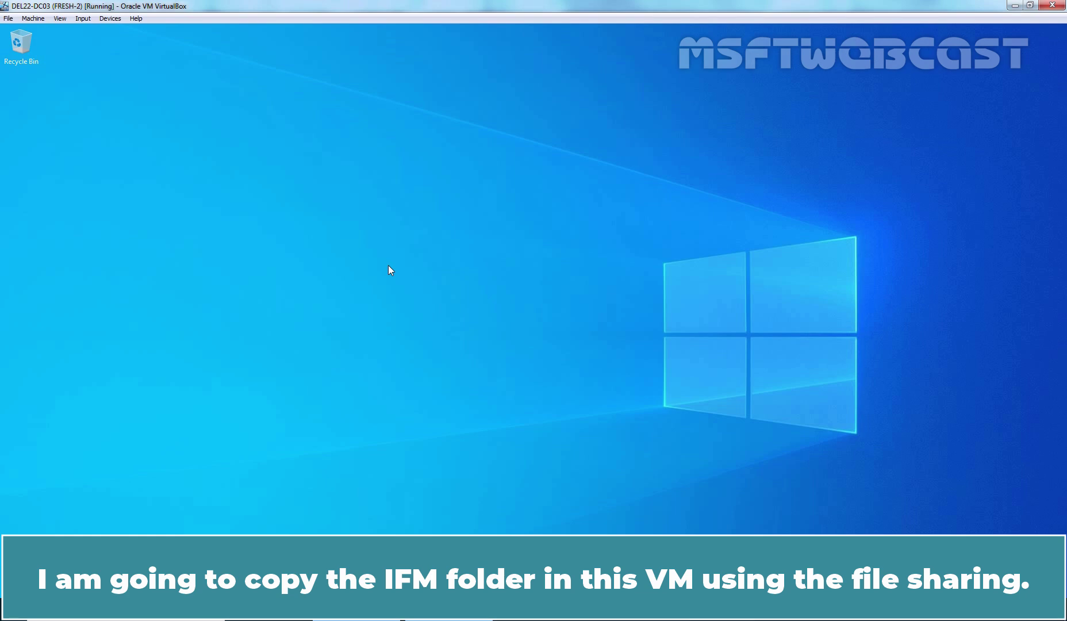
pyautogui.press('super+r')
pyautogui.write('\\')
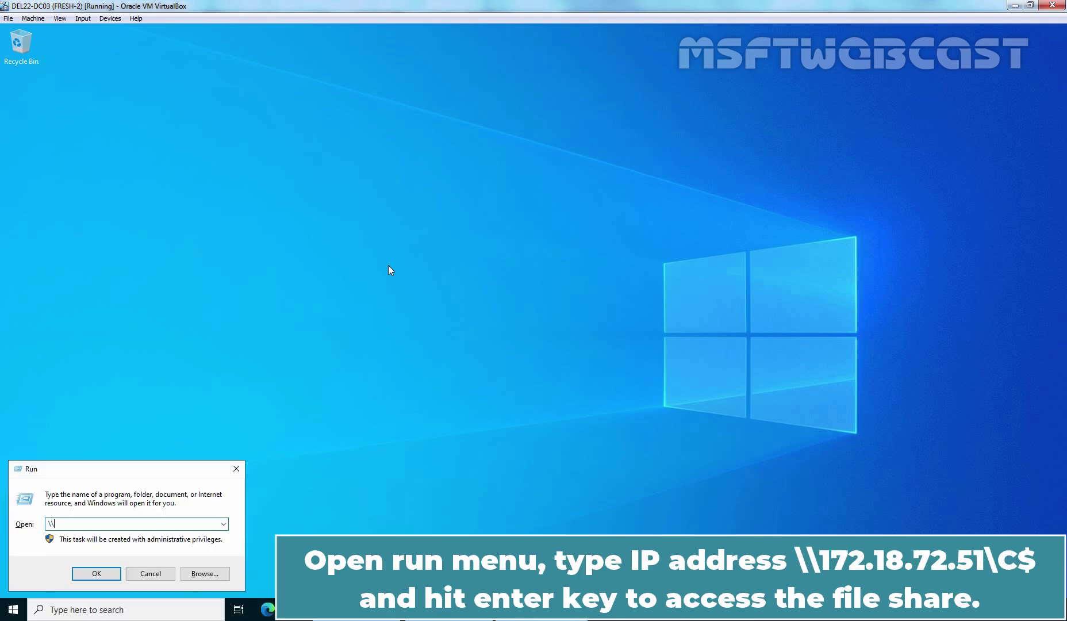
pyautogui.write('172.18.72.51\\c$')
pyautogui.press('Return')
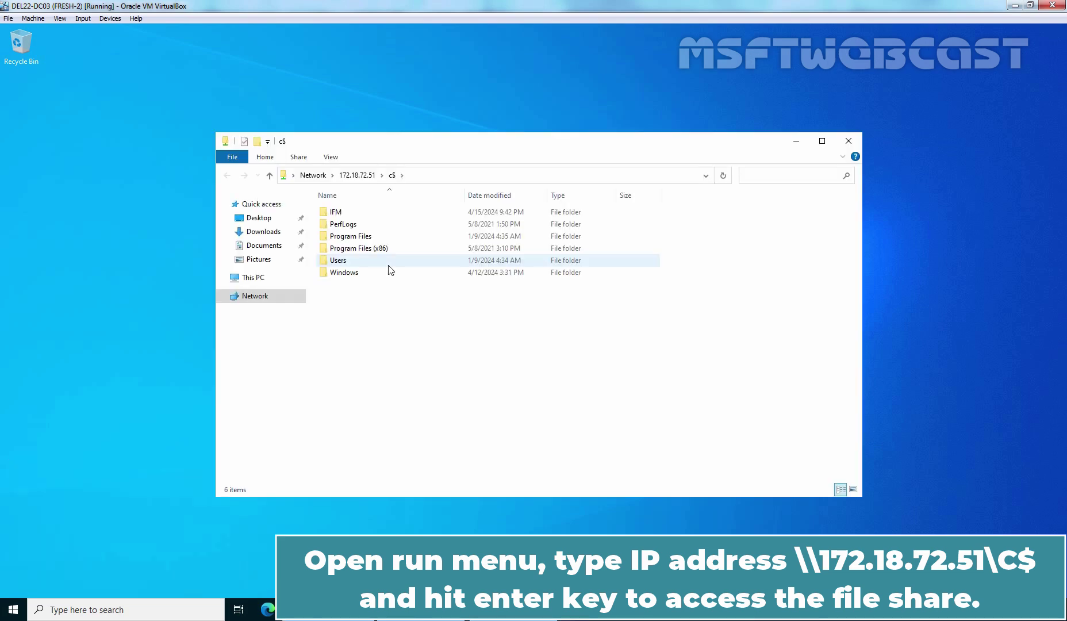
# Copy the IFM folder from the share and paste it onto the desktop
pyautogui.click(338, 213)
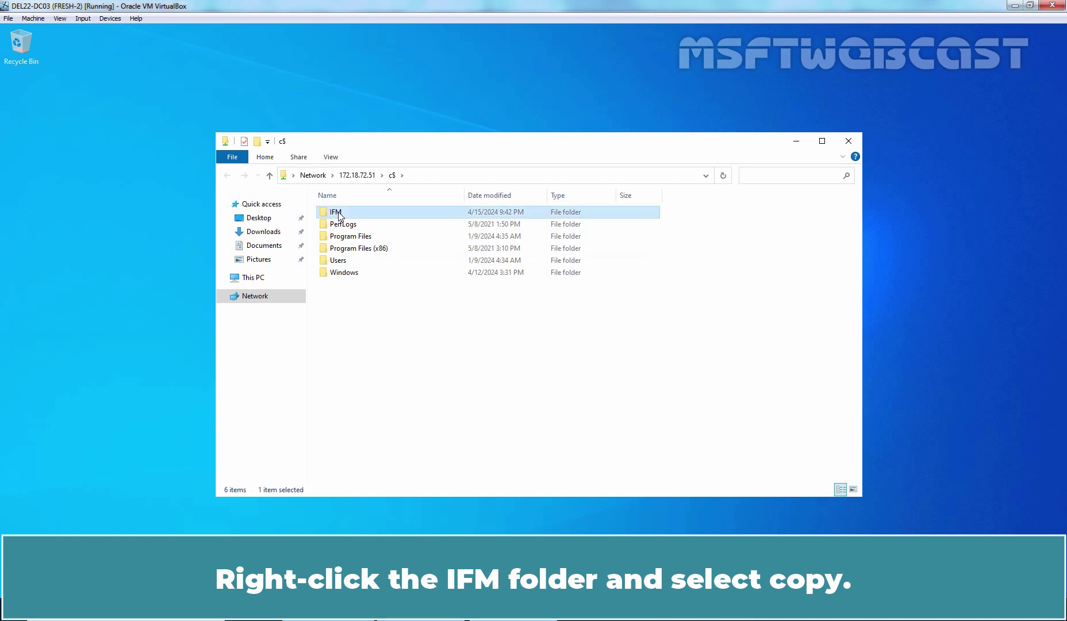
pyautogui.rightClick(339, 213)
pyautogui.click(365, 317)
pyautogui.click(849, 141)
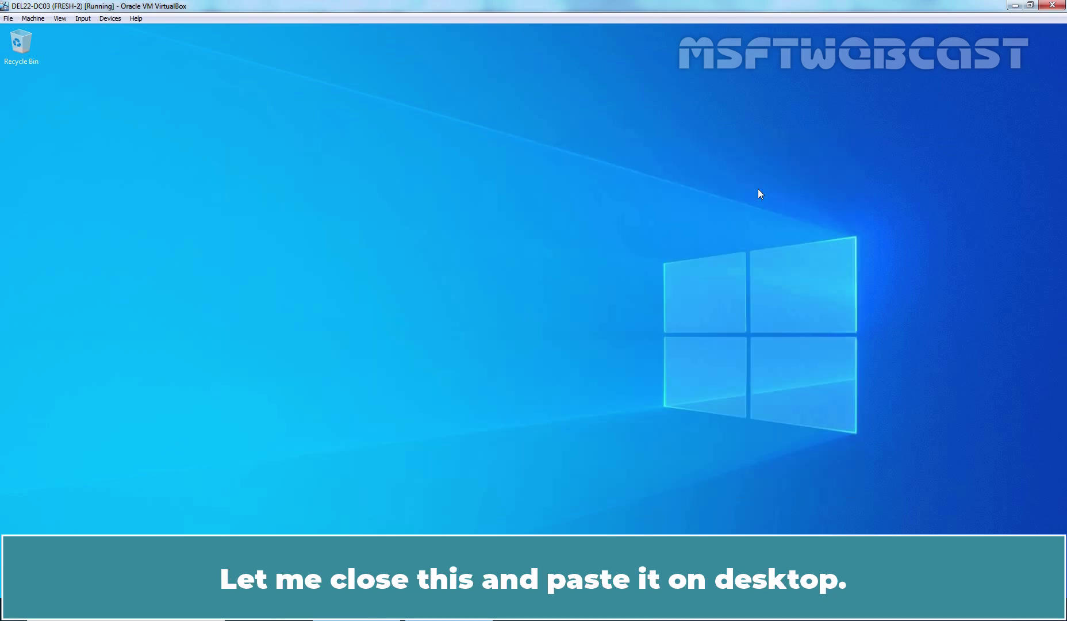
pyautogui.rightClick(453, 139)
pyautogui.click(476, 190)
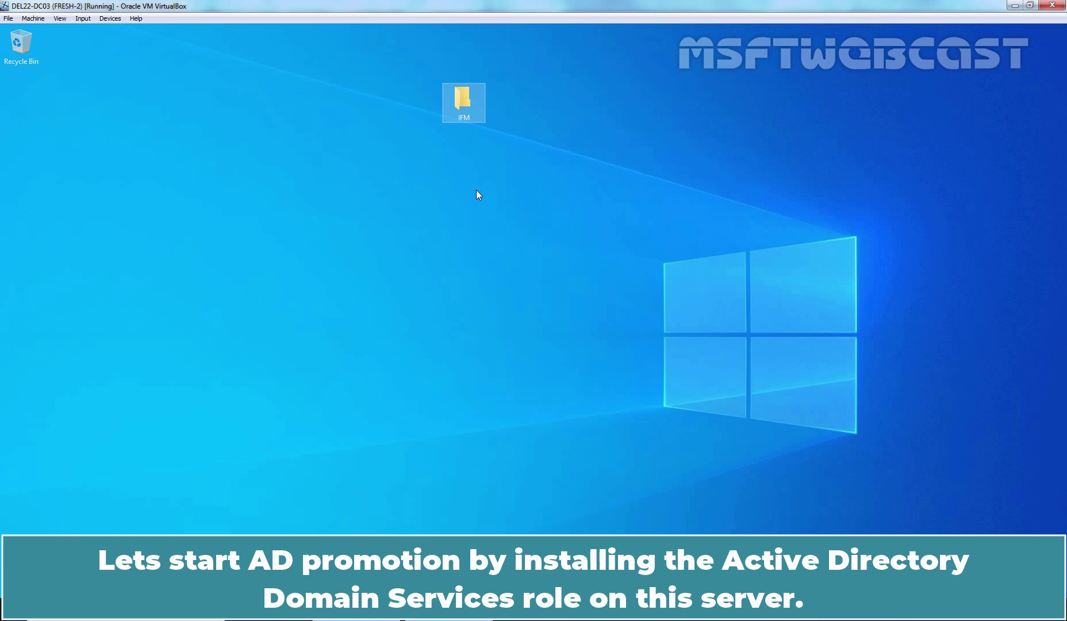
# In PowerShell, run Install-WindowsFeature -Name AD-Domain-Services -IncludeManagementTools
pyautogui.hotkey('alt', 'Tab')
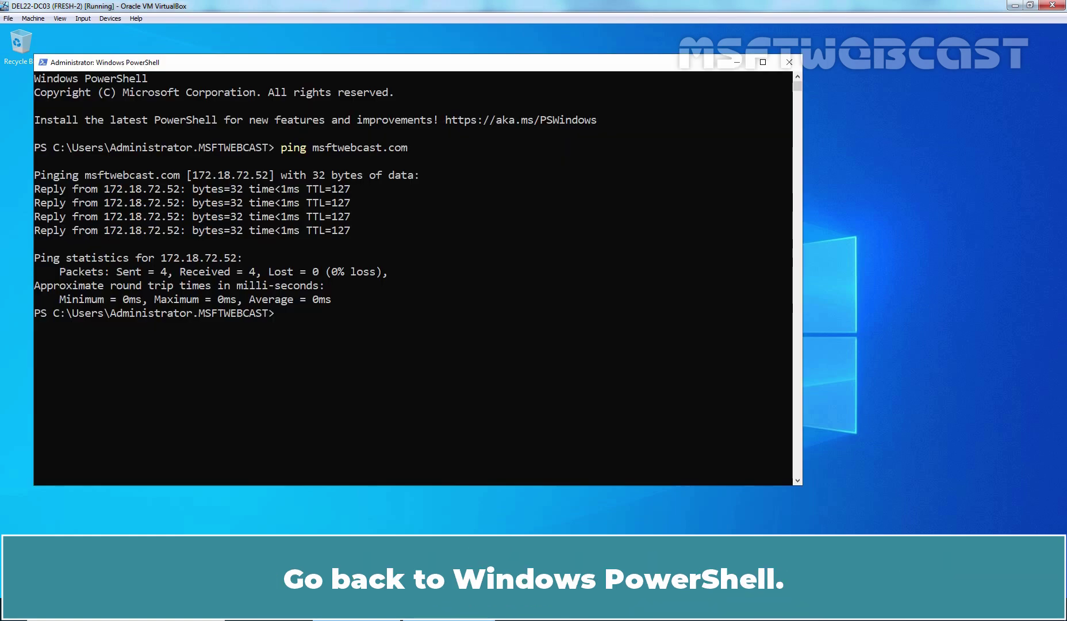
pyautogui.write('instal')
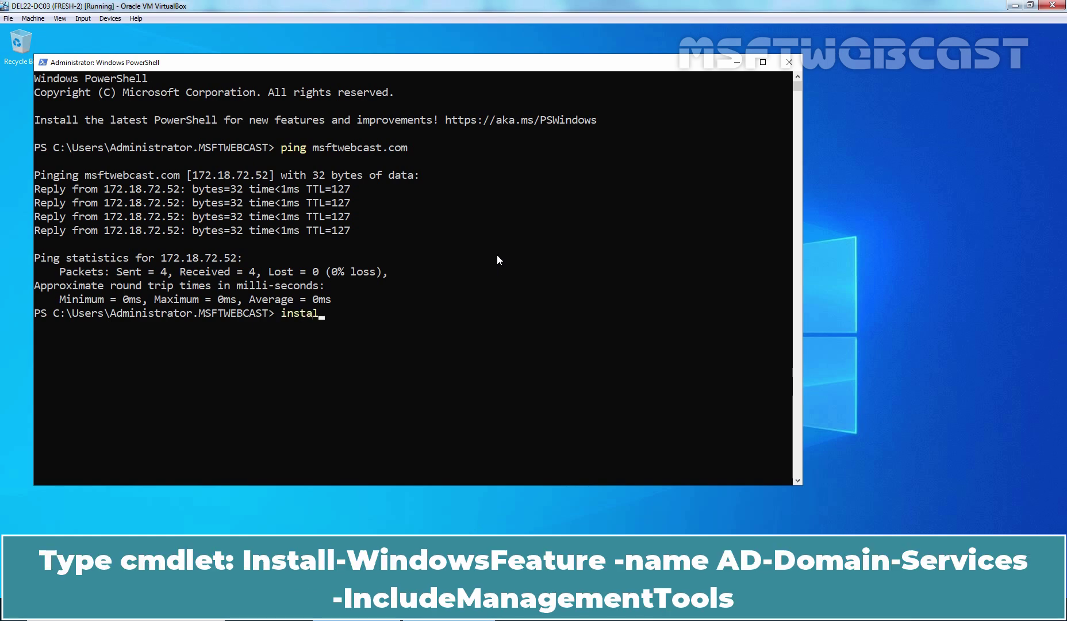
pyautogui.write('l-windo')
pyautogui.press('Tab')
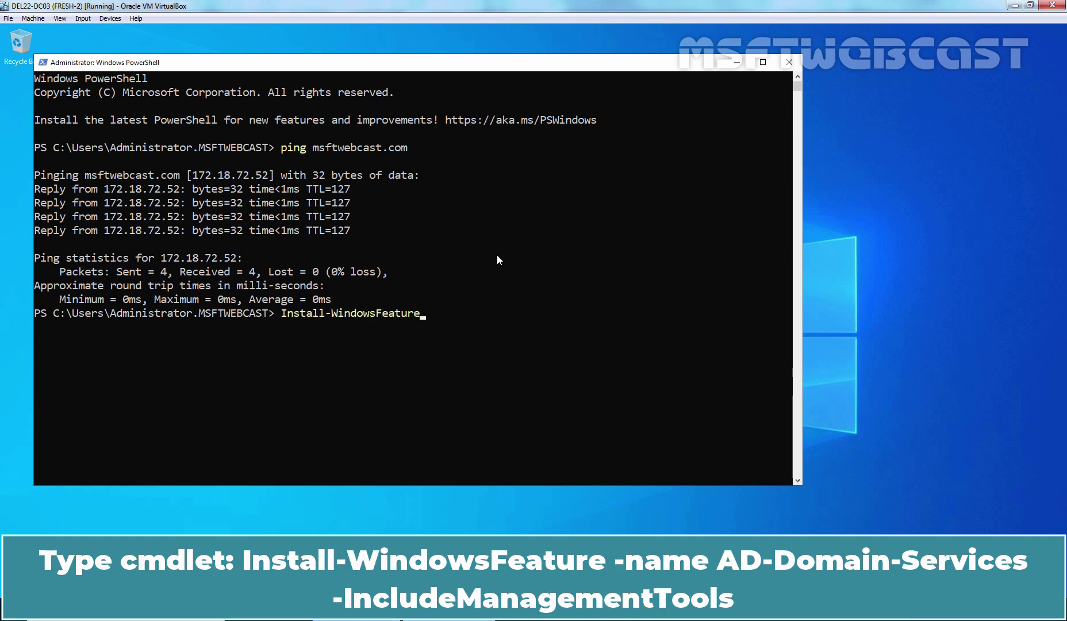
pyautogui.write('-na')
pyautogui.press('Tab')
pyautogui.write('Ad-domain')
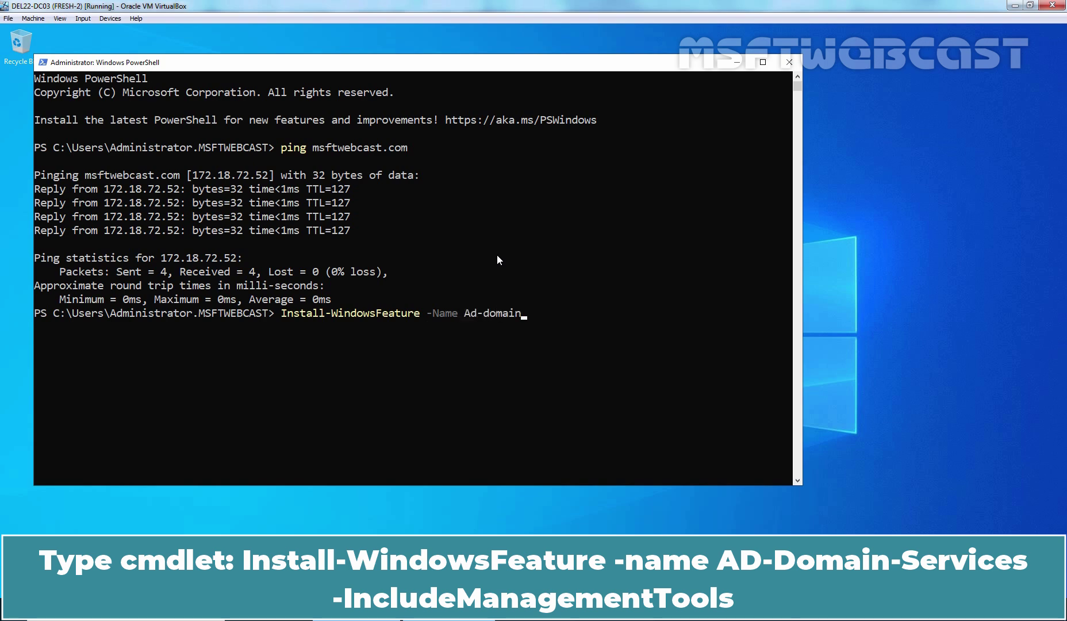
pyautogui.write('-services -inc')
pyautogui.press('Tab')
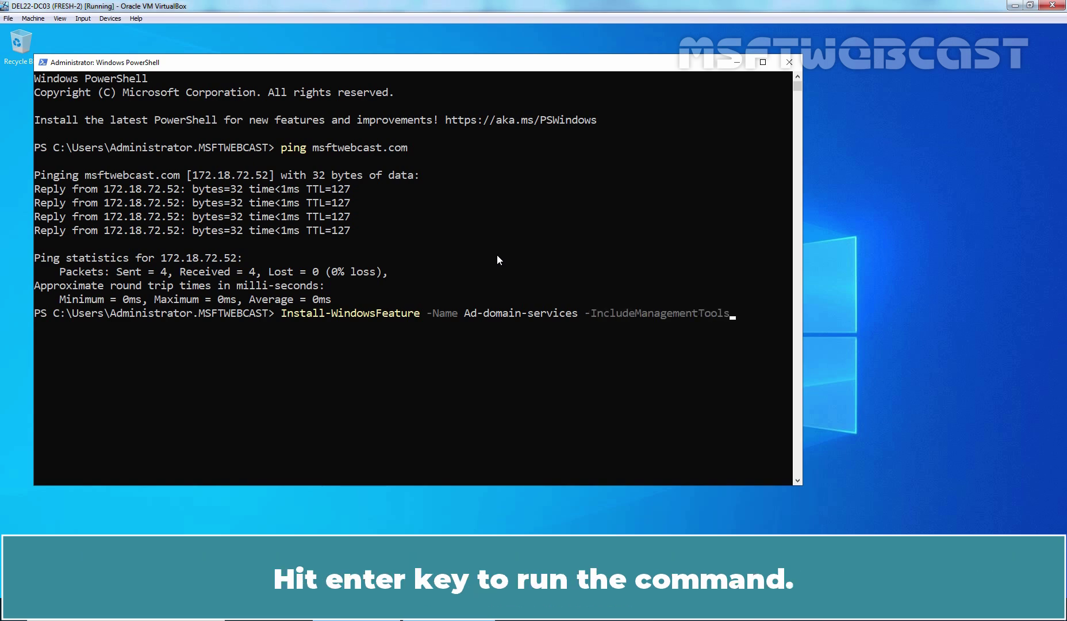
pyautogui.press('Return')
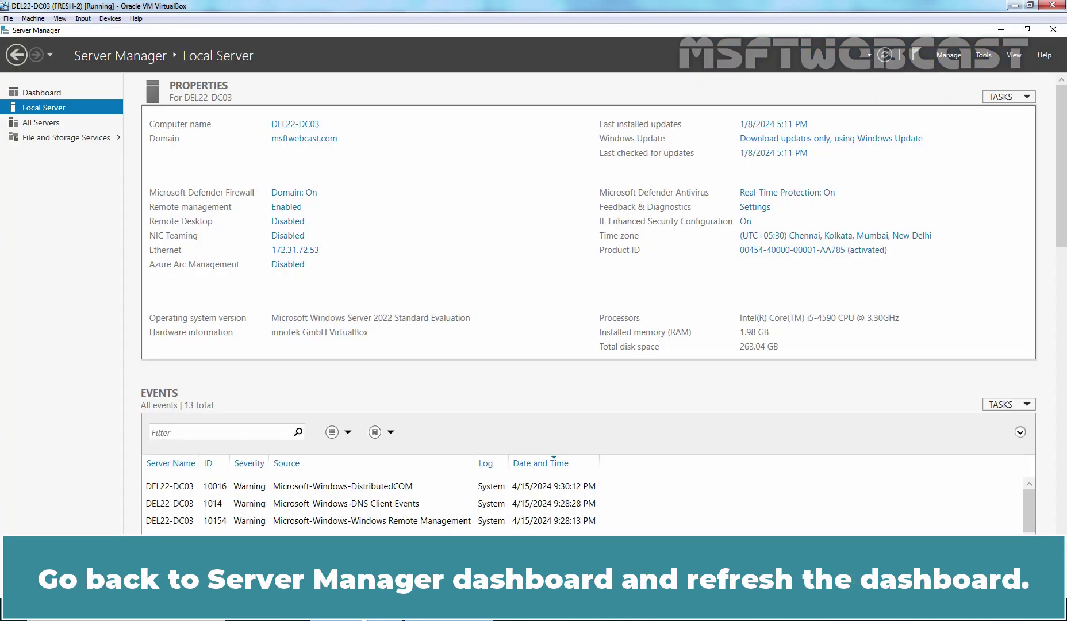
# Refresh Server Manager and choose 'Promote this server to a domain controller' from the notification flag
pyautogui.click(882, 55)
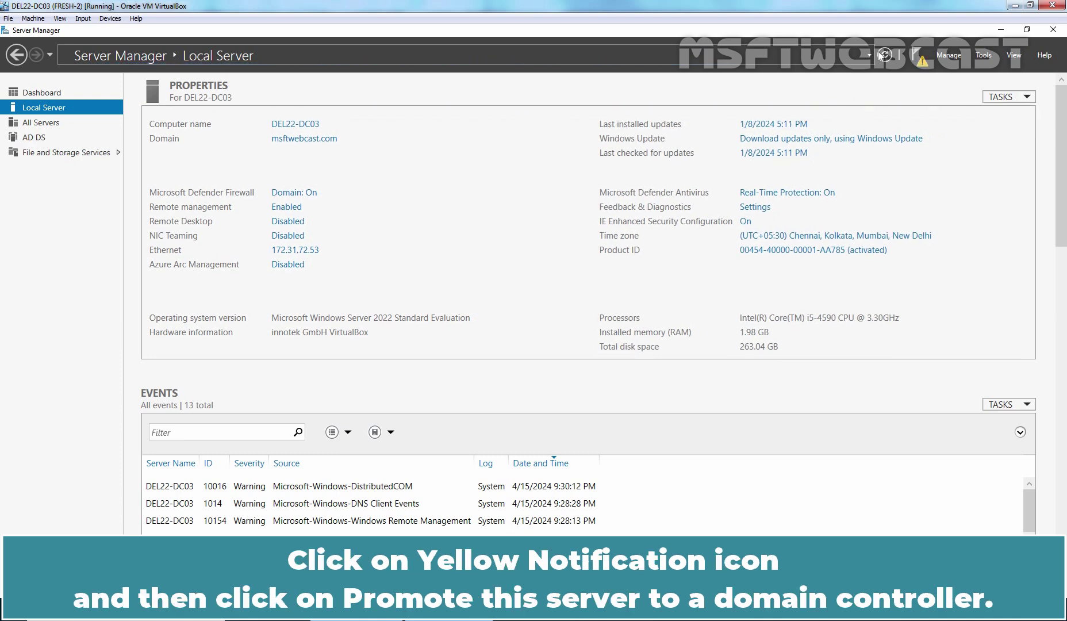
pyautogui.click(923, 61)
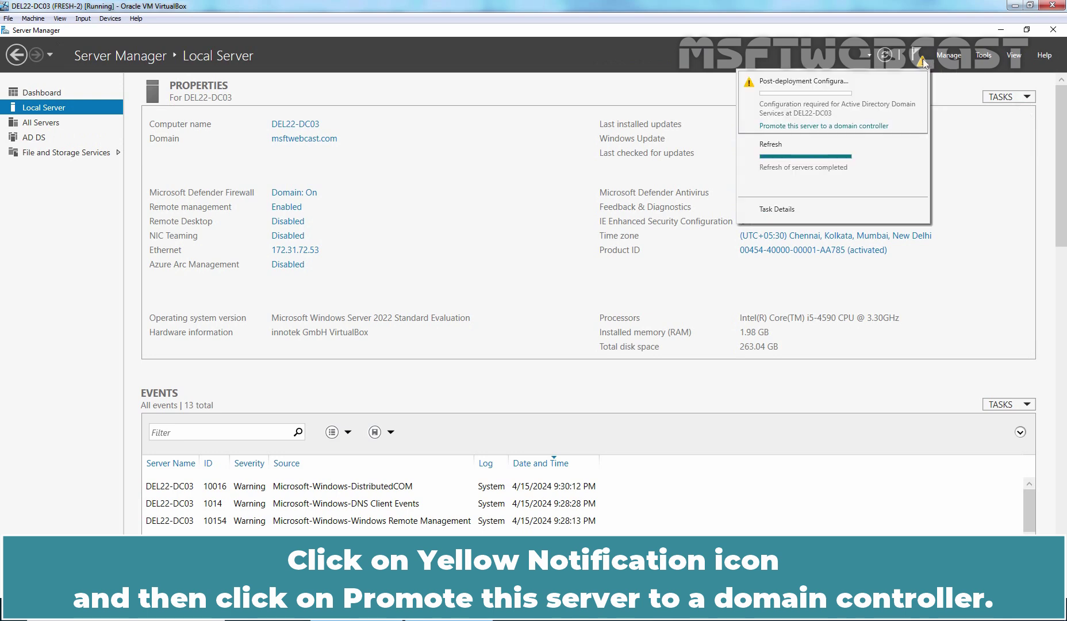
pyautogui.click(830, 129)
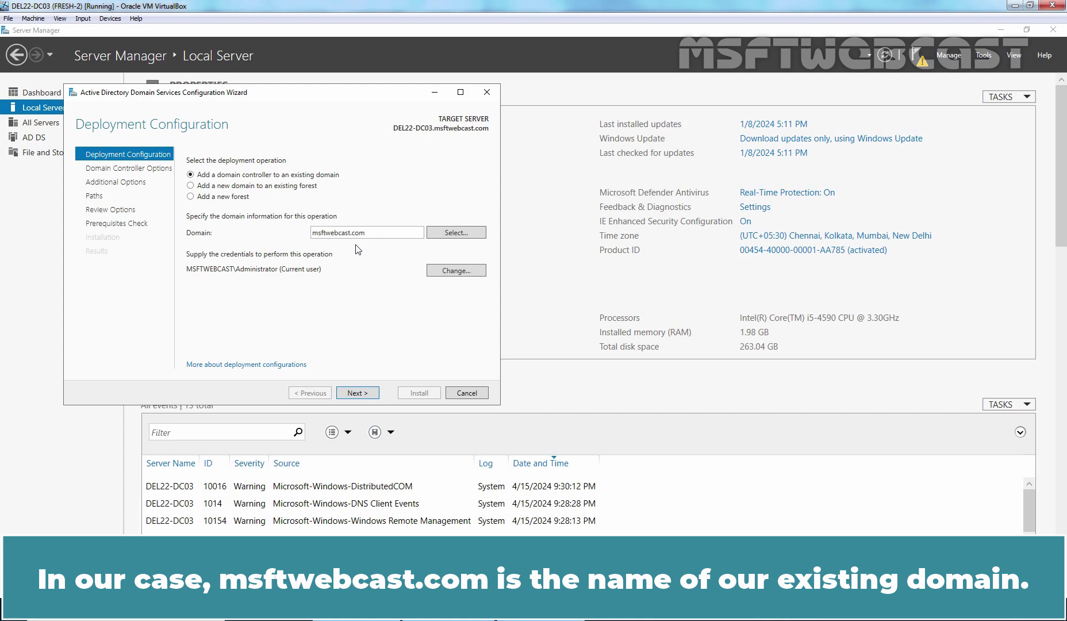
# Keep adding a domain controller to the existing msftwebcast.com domain and continue
pyautogui.click(359, 395)
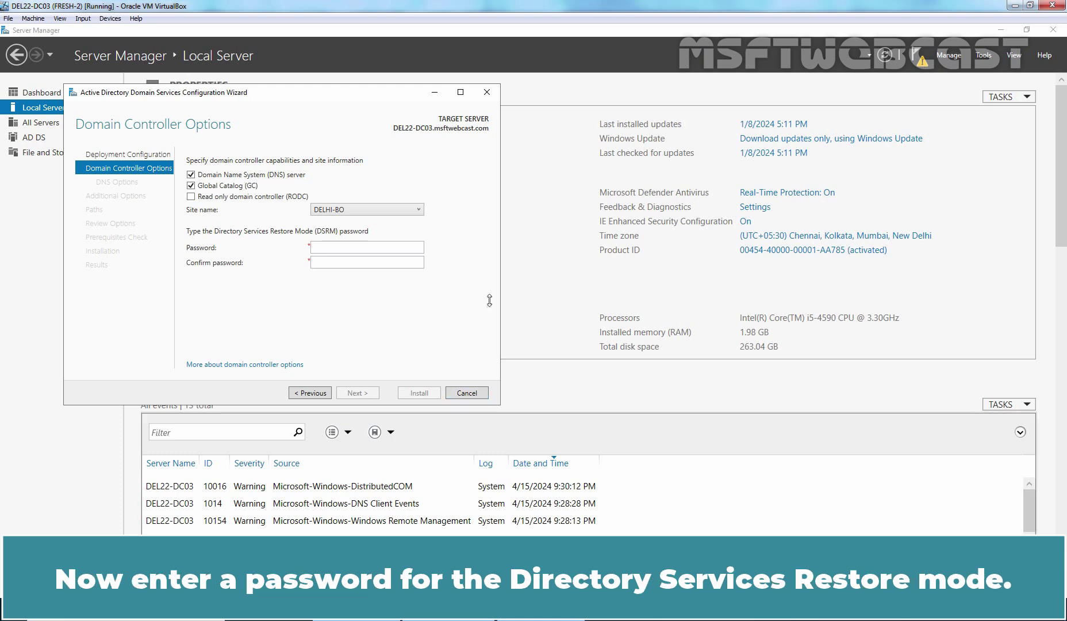
# Enter and confirm the DSRM password, then continue past the DNS delegation warning
pyautogui.click(371, 248)
pyautogui.write('P@ssw0rd1')
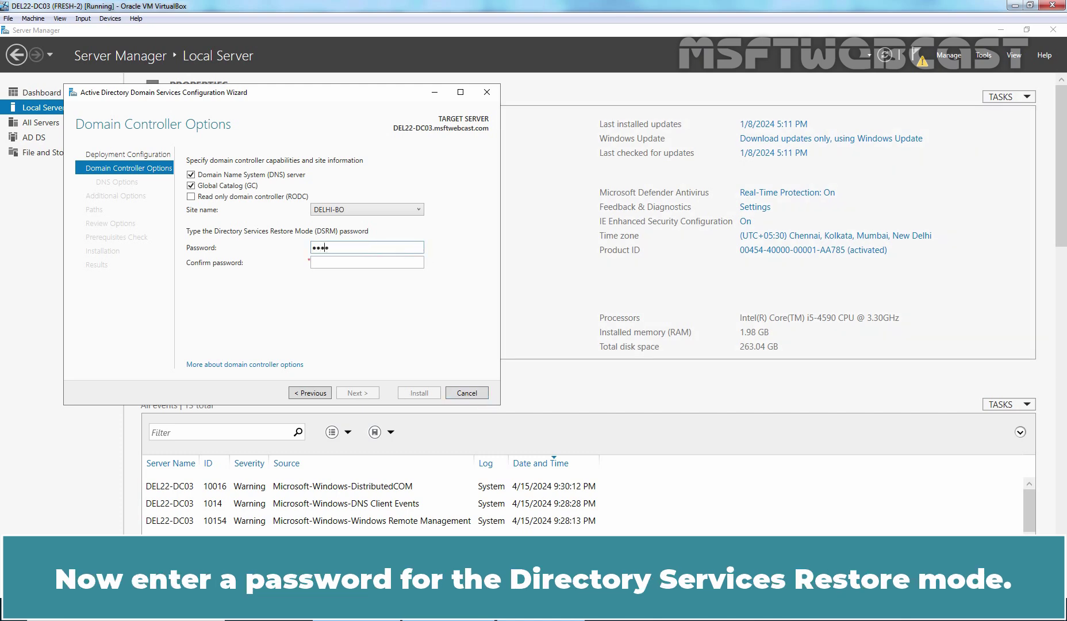
pyautogui.press('Tab')
pyautogui.write('@ssw0rd')
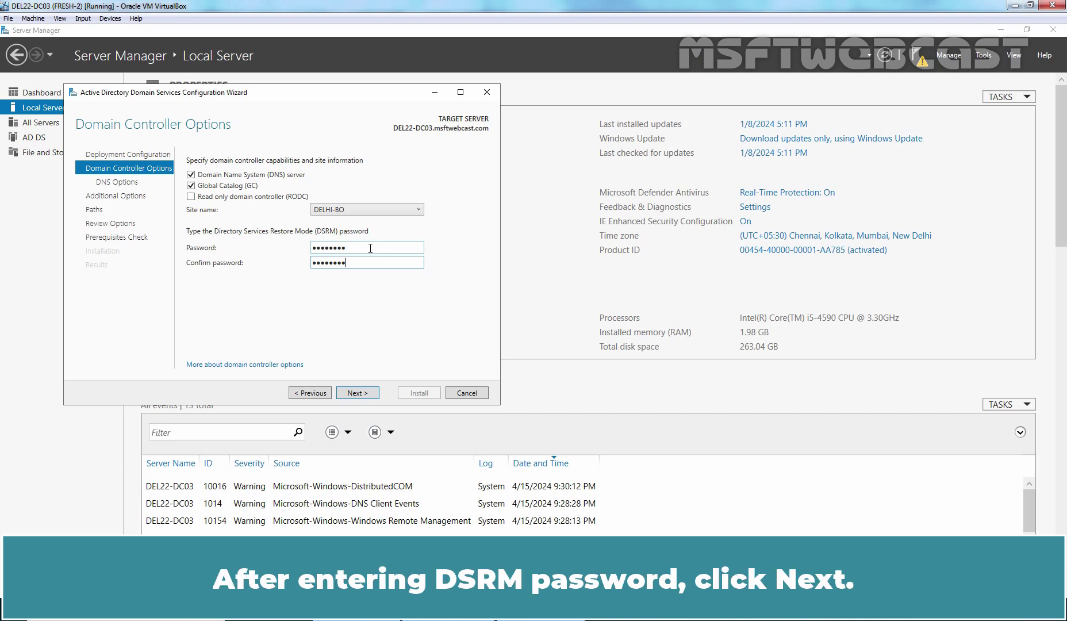
pyautogui.click(357, 392)
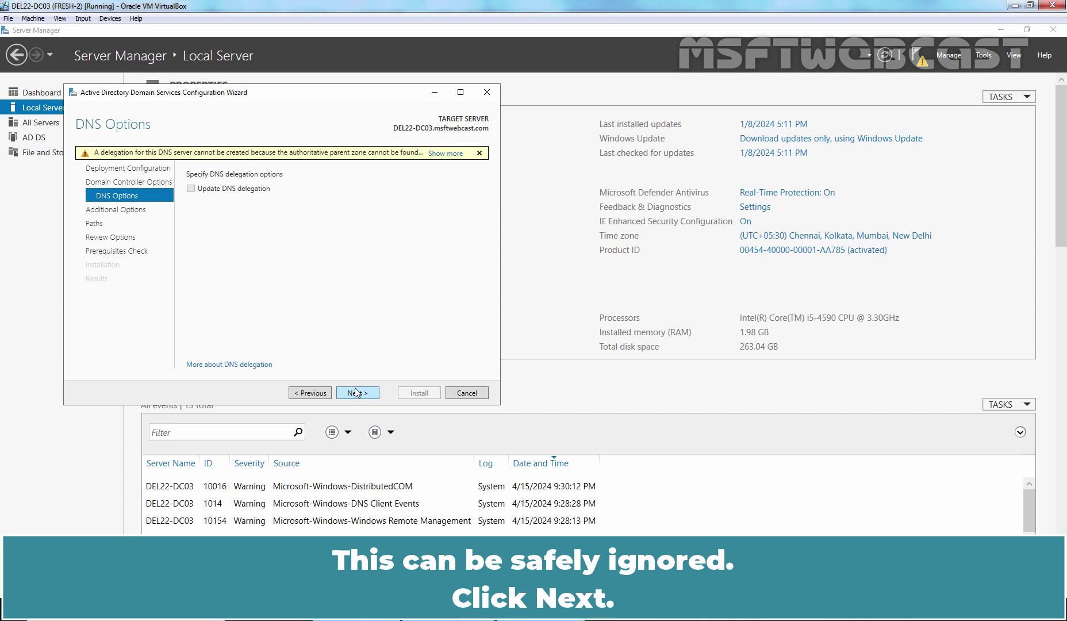
pyautogui.click(356, 391)
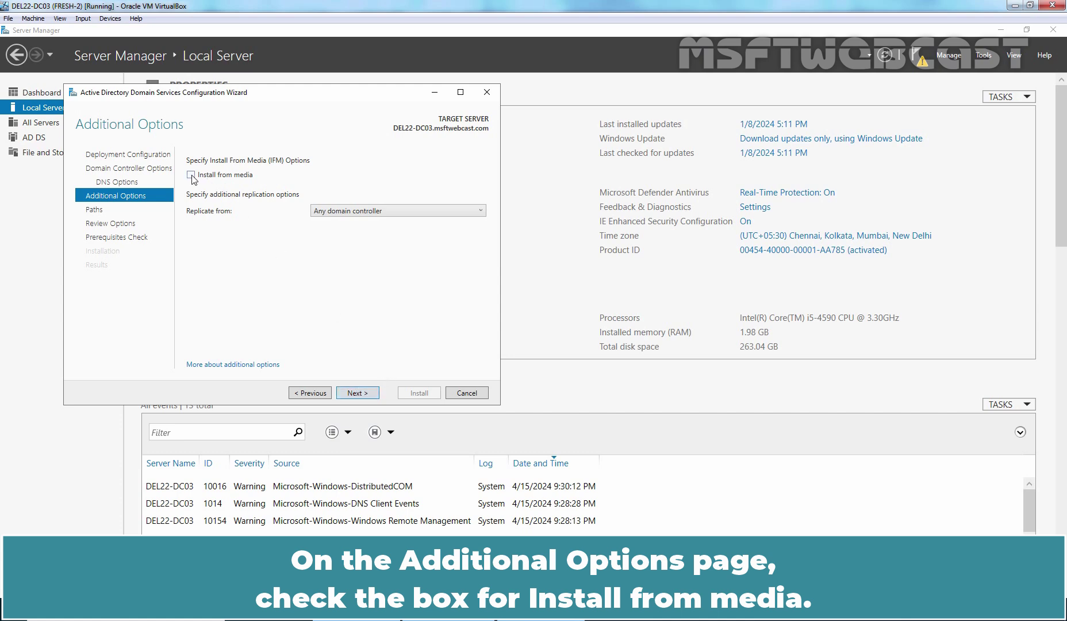
# Enable 'Install from media' with the Desktop\IFM folder as the media path
pyautogui.click(191, 176)
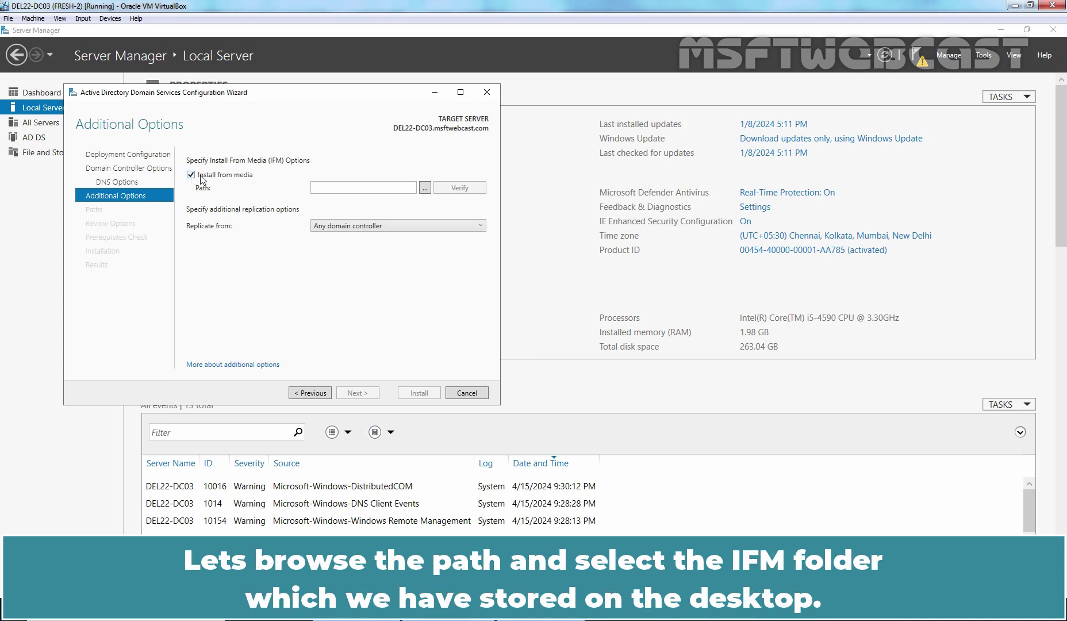
pyautogui.click(425, 188)
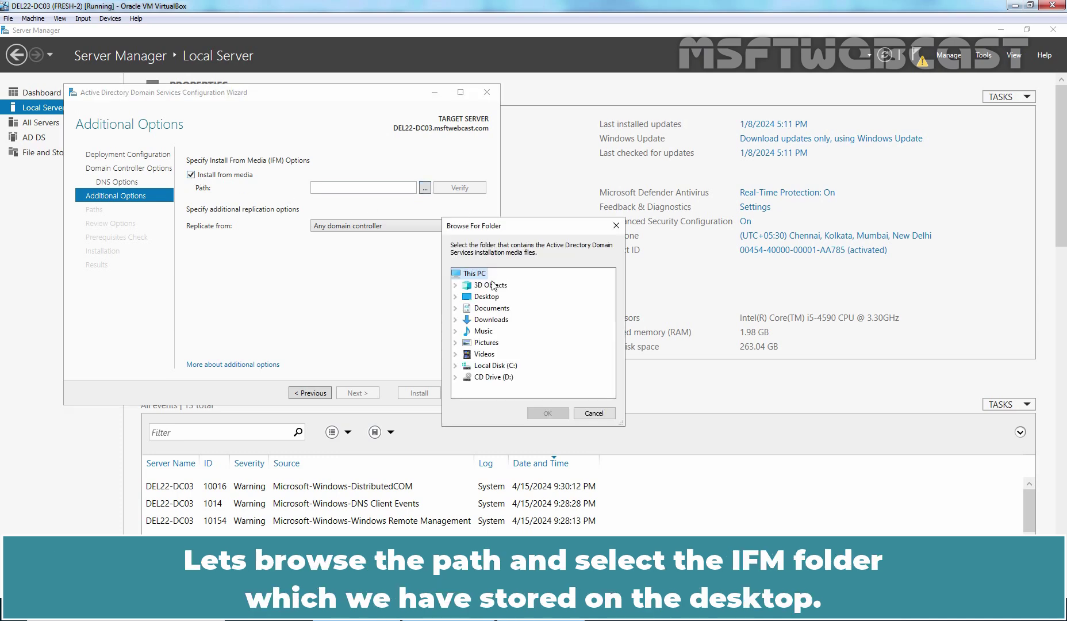
pyautogui.click(455, 296)
pyautogui.click(491, 309)
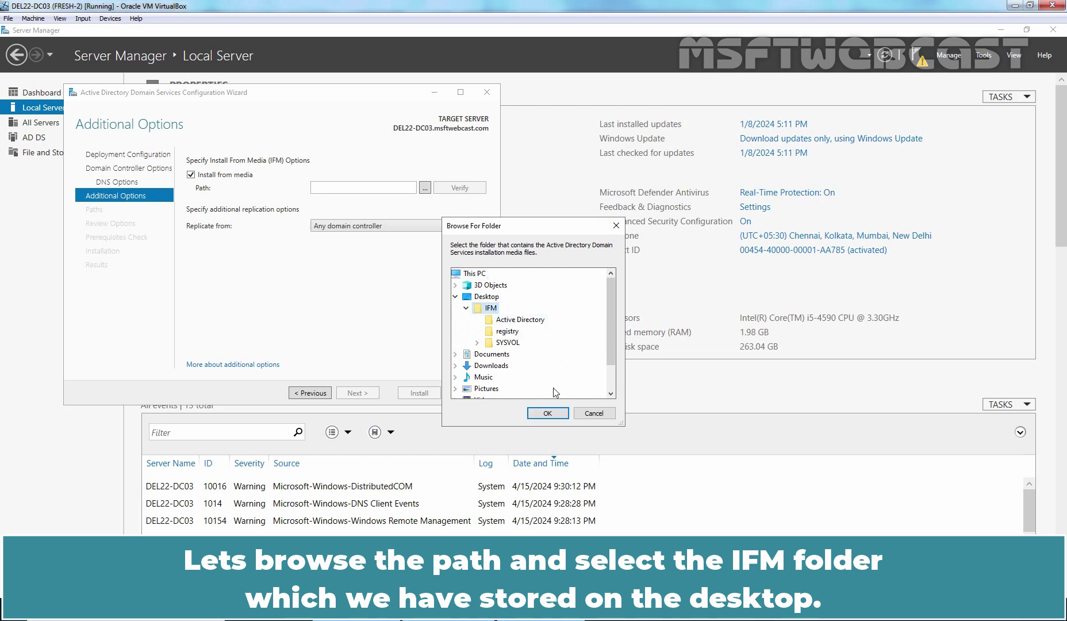
pyautogui.click(547, 413)
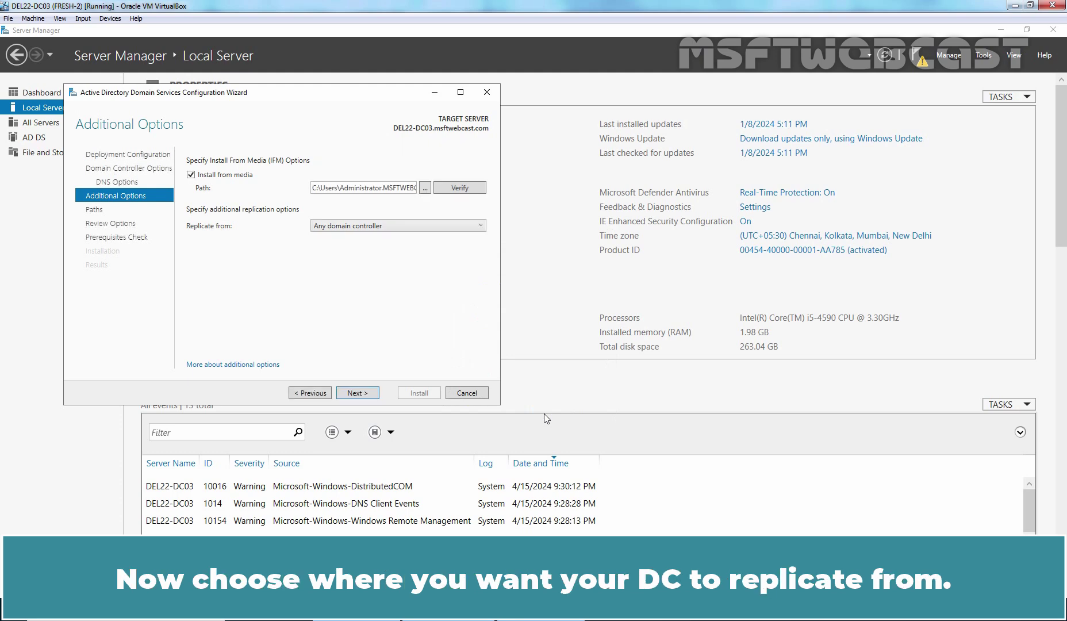
# Keep 'Replicate from' set to Any domain controller and go on to Paths
pyautogui.click(440, 226)
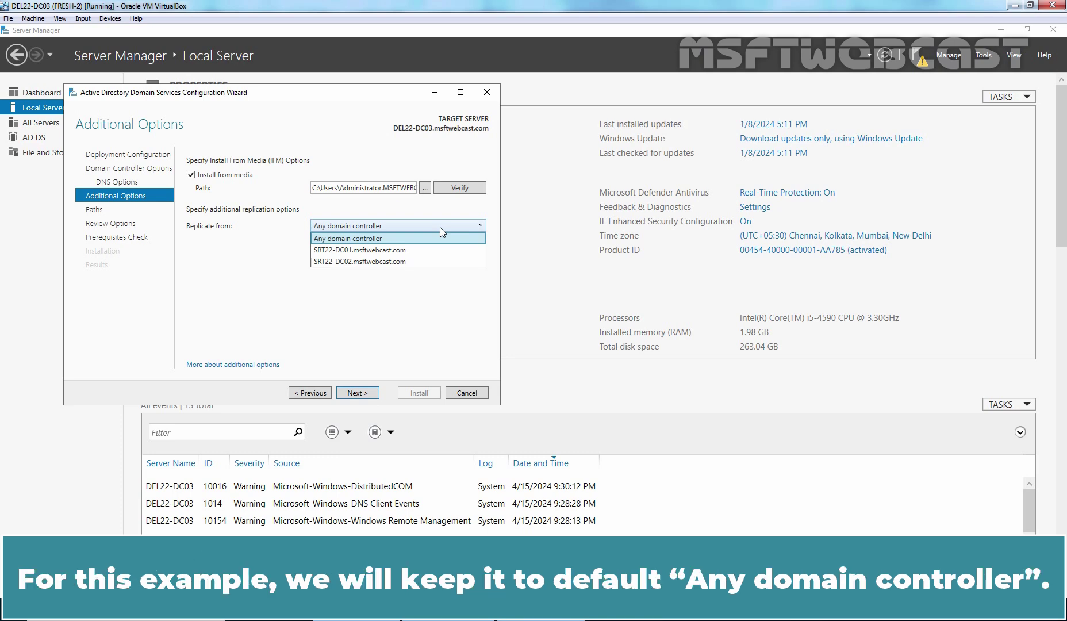
pyautogui.click(440, 227)
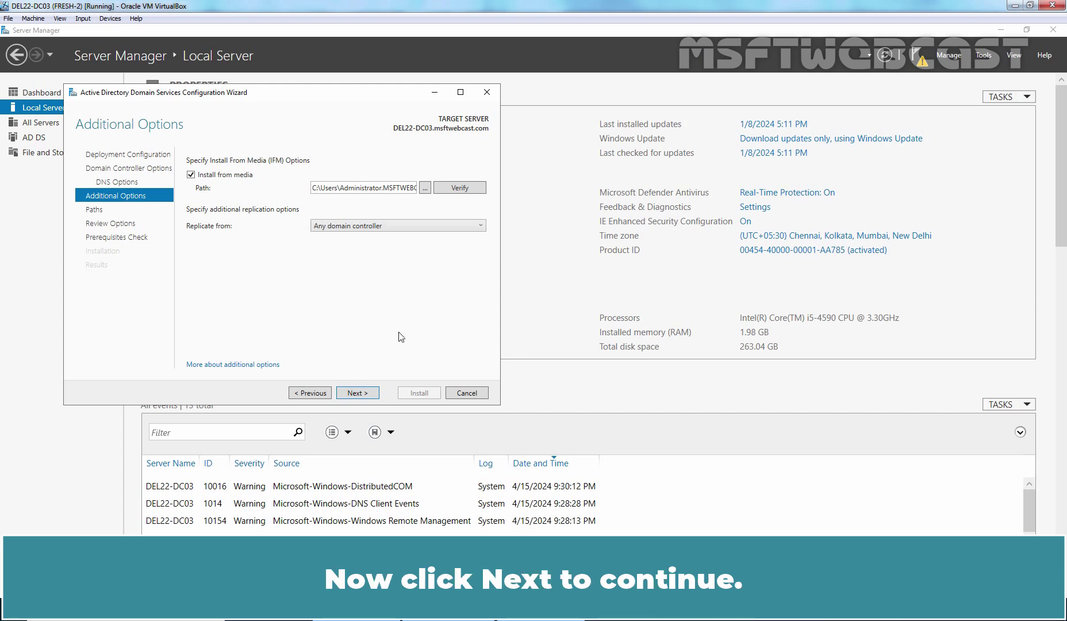
pyautogui.click(354, 396)
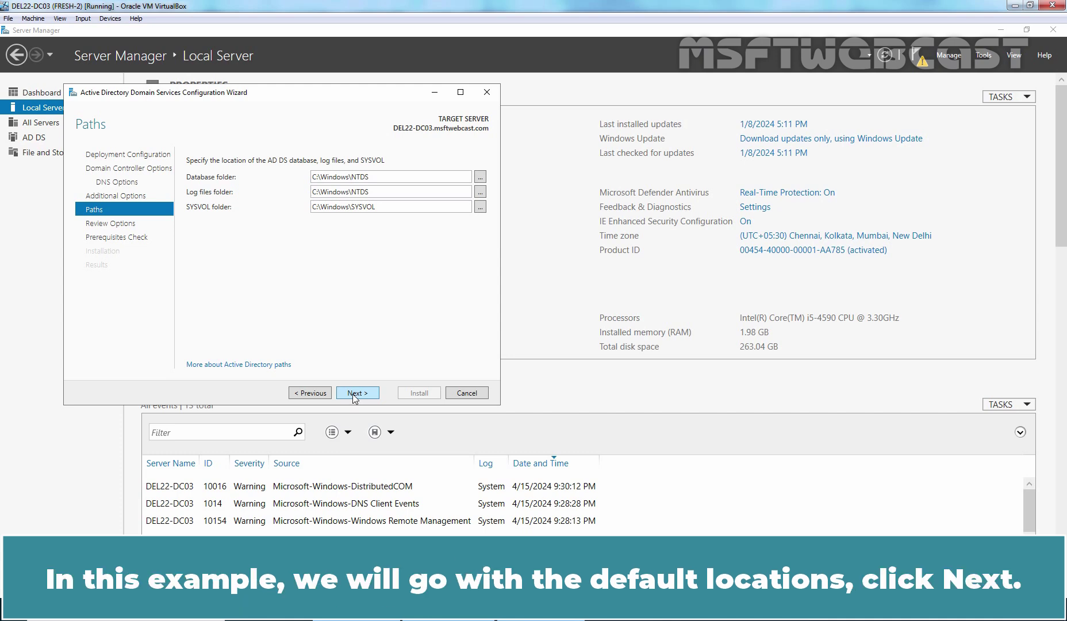
# Accept the default NTDS and SYSVOL paths, review the options, and run the prerequisite check
pyautogui.click(353, 394)
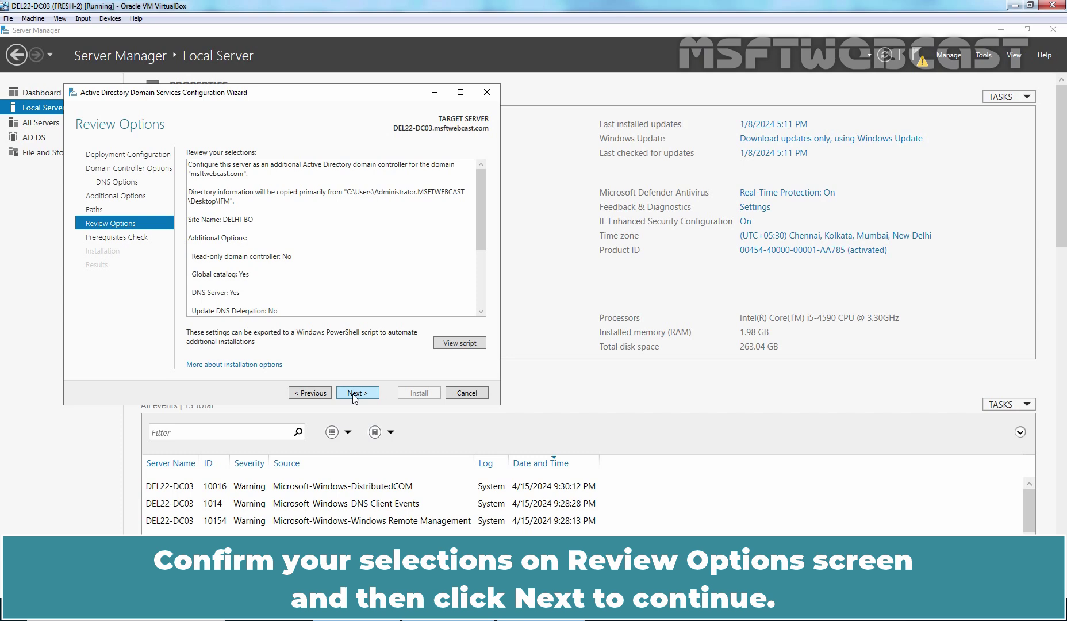
pyautogui.click(355, 393)
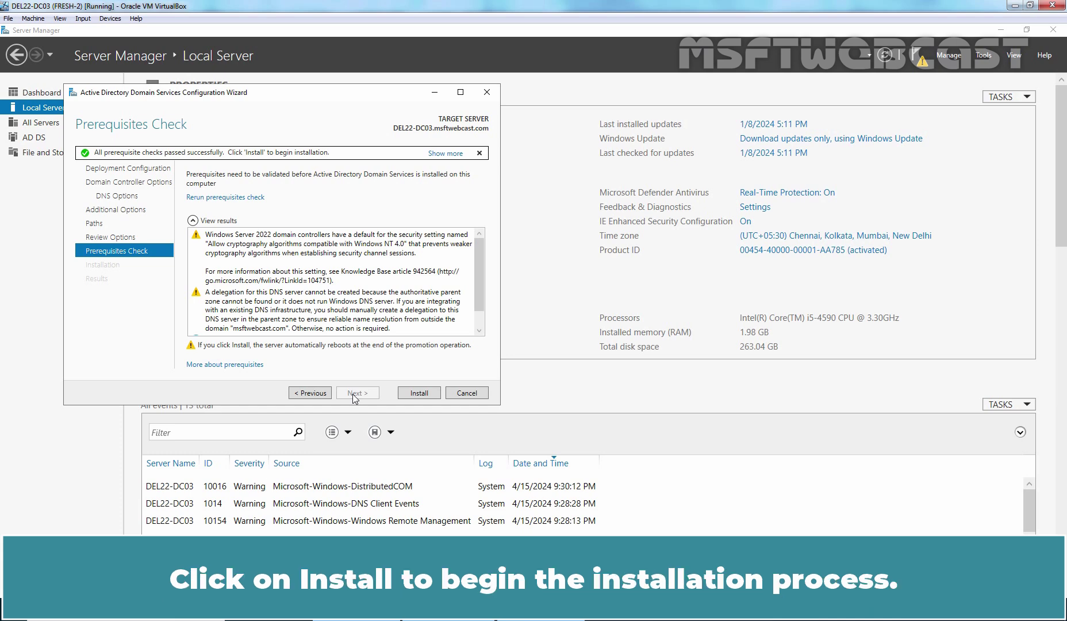
# Start the installation so DEL22-DC03 is promoted and restarts
pyautogui.click(418, 394)
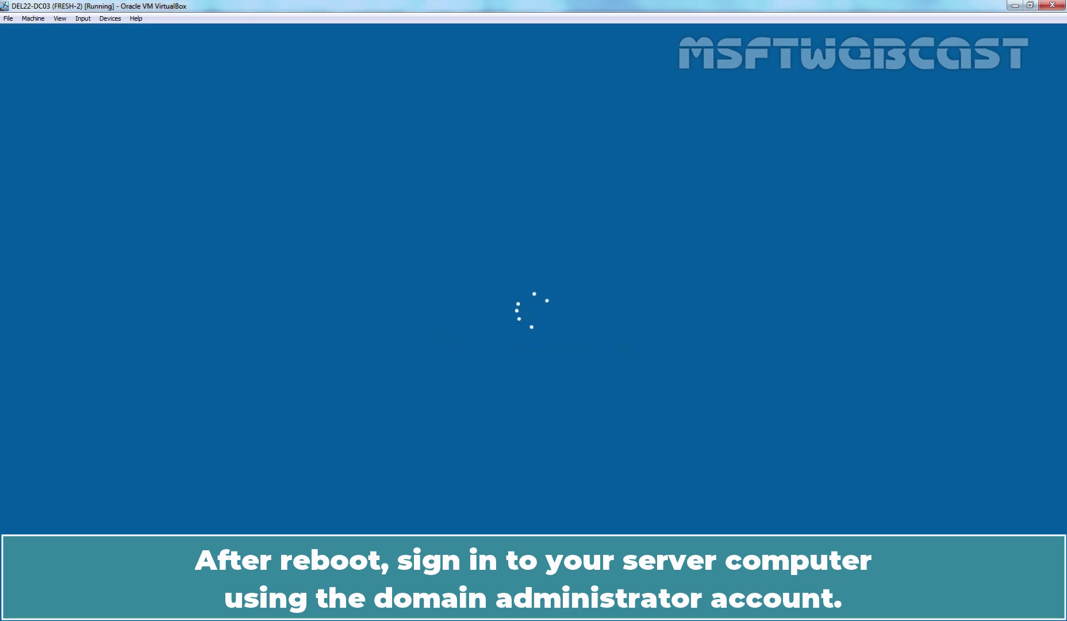
# After the reboot, sign in as the domain administrator with the account password
pyautogui.hotkey('ctrl', 'alt', 'Delete')
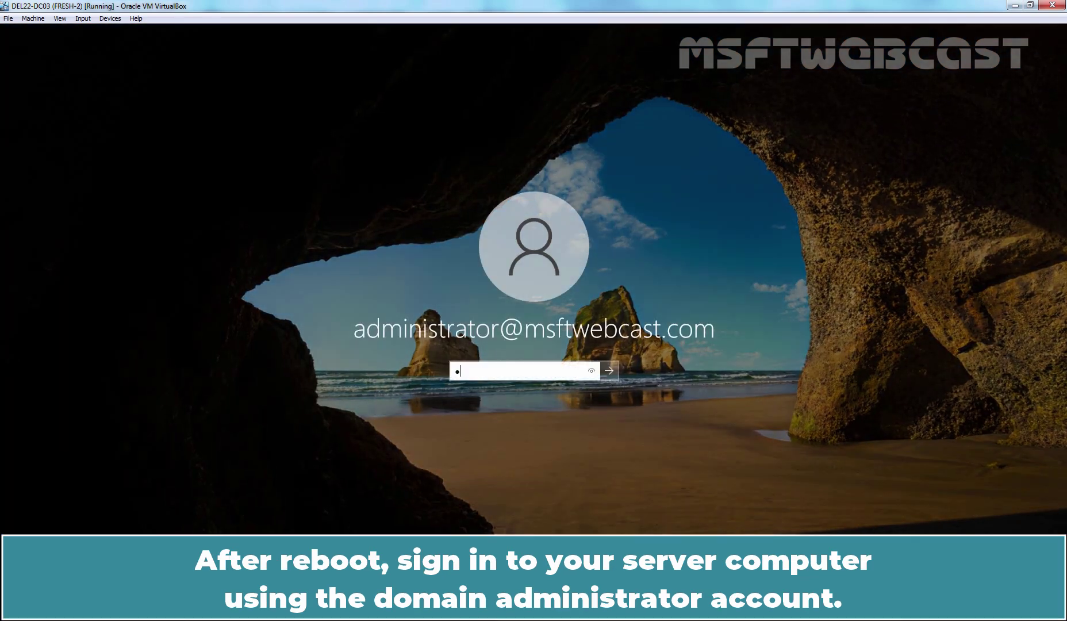
pyautogui.write('••••••••••')
pyautogui.press('Return')
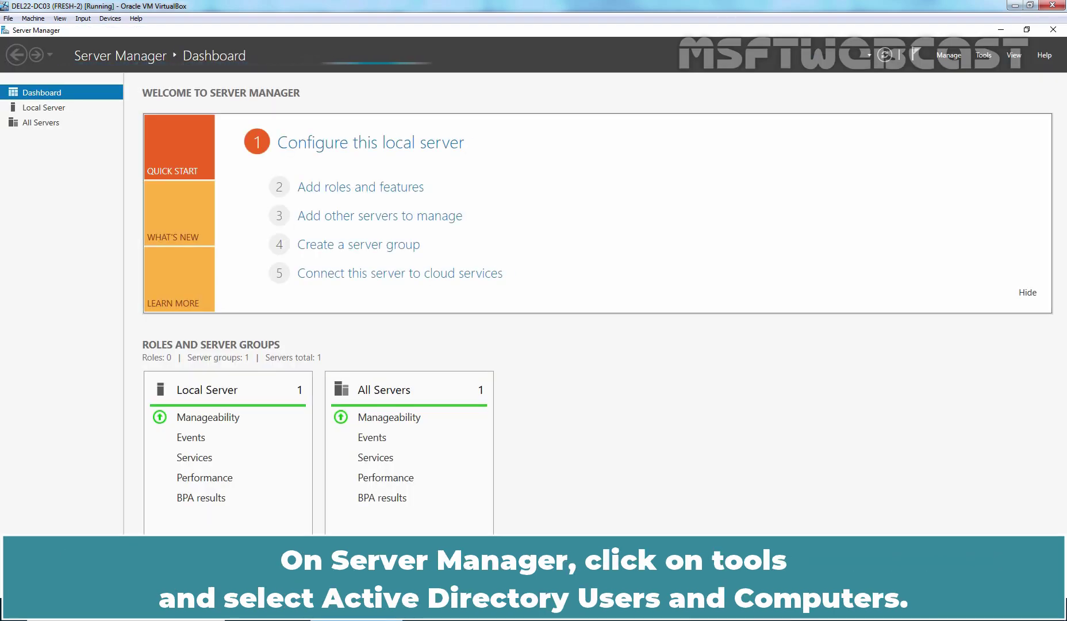
# Open Active Directory Users and Computers and view msftwebcast.com's Domain Controllers container
pyautogui.click(981, 56)
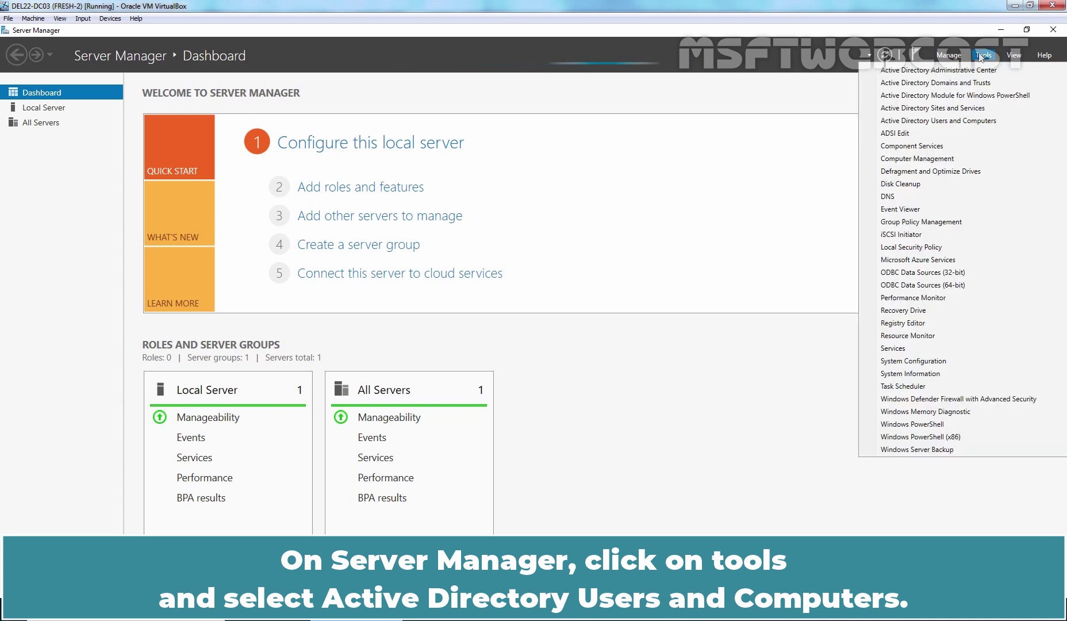
pyautogui.click(958, 122)
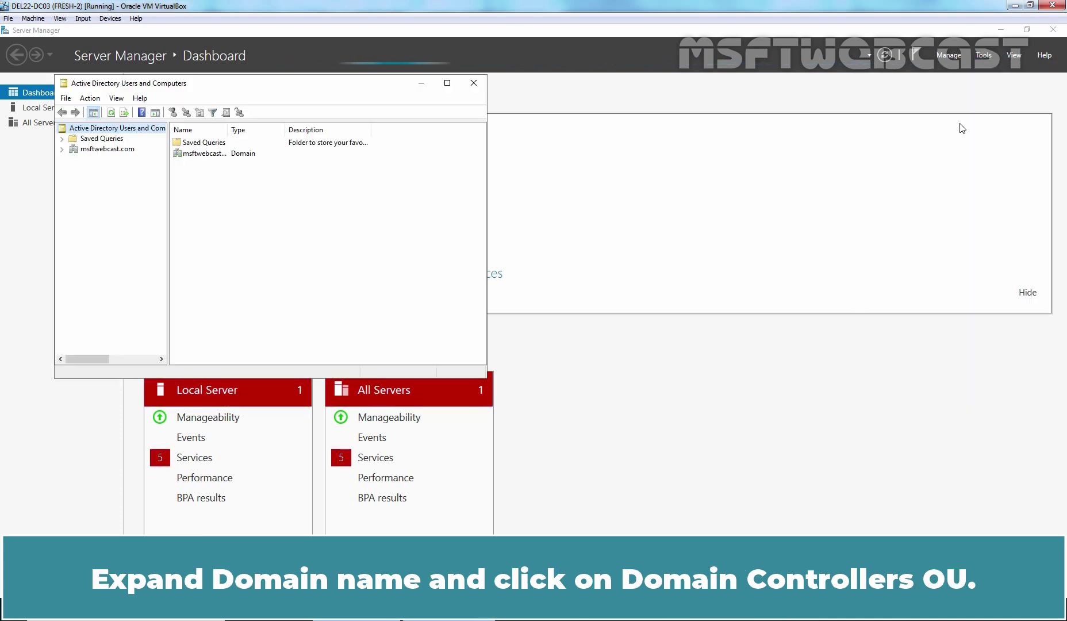
pyautogui.click(62, 149)
pyautogui.click(128, 183)
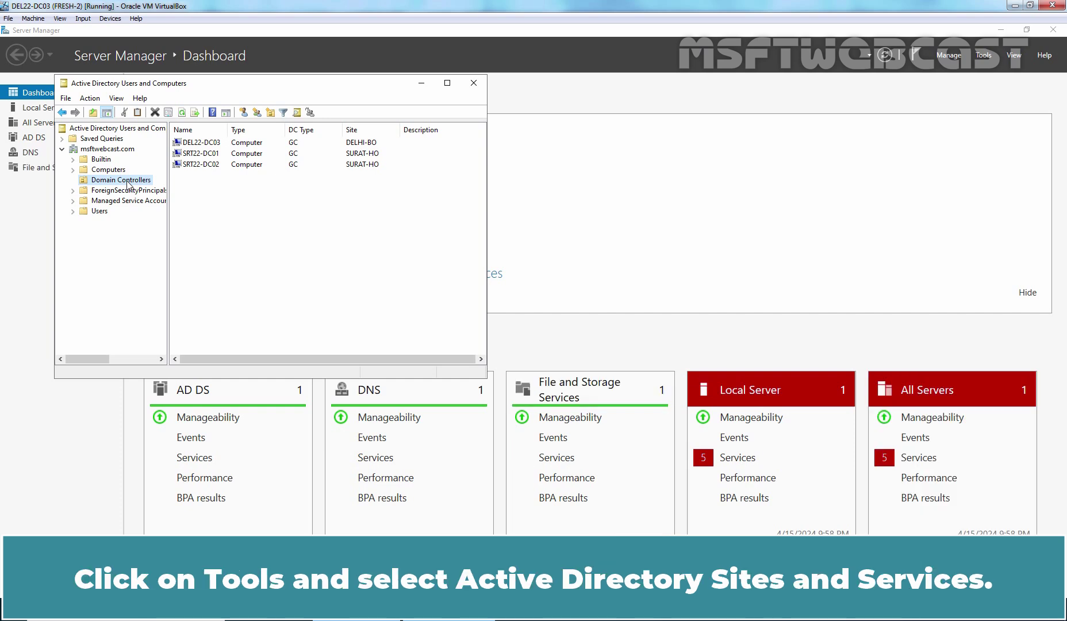
# Launch Active Directory Sites and Services from Server Manager's Tools menu and maximize it
pyautogui.click(693, 157)
pyautogui.click(985, 55)
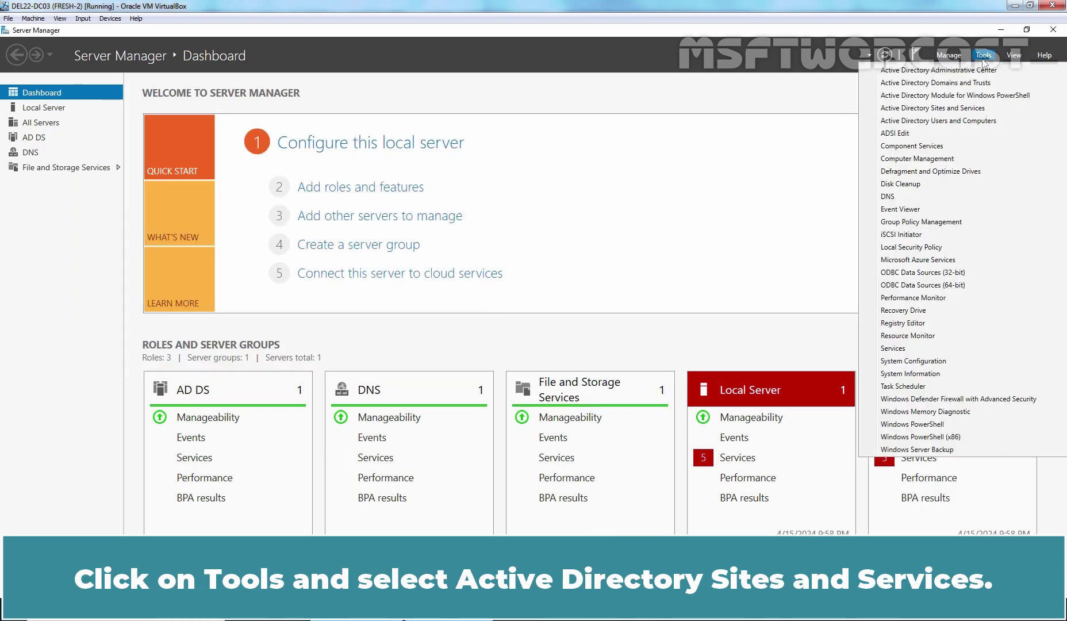
pyautogui.click(937, 109)
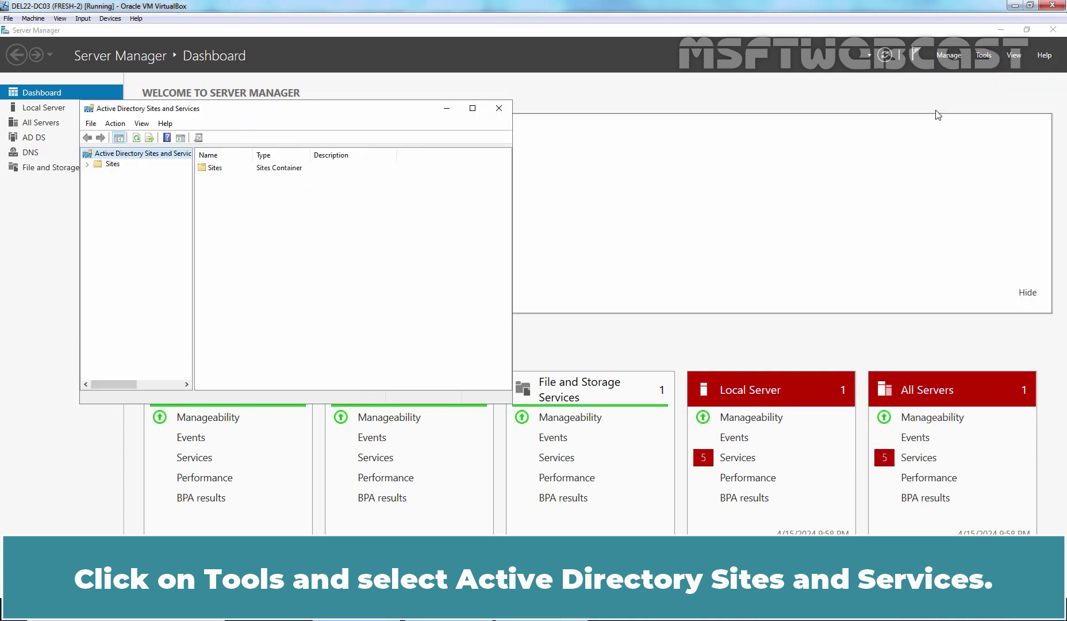
pyautogui.click(472, 110)
# Expand Sites > DELHI-BO > Servers > DEL22-DC03 and select its NTDS Settings
pyautogui.click(27, 84)
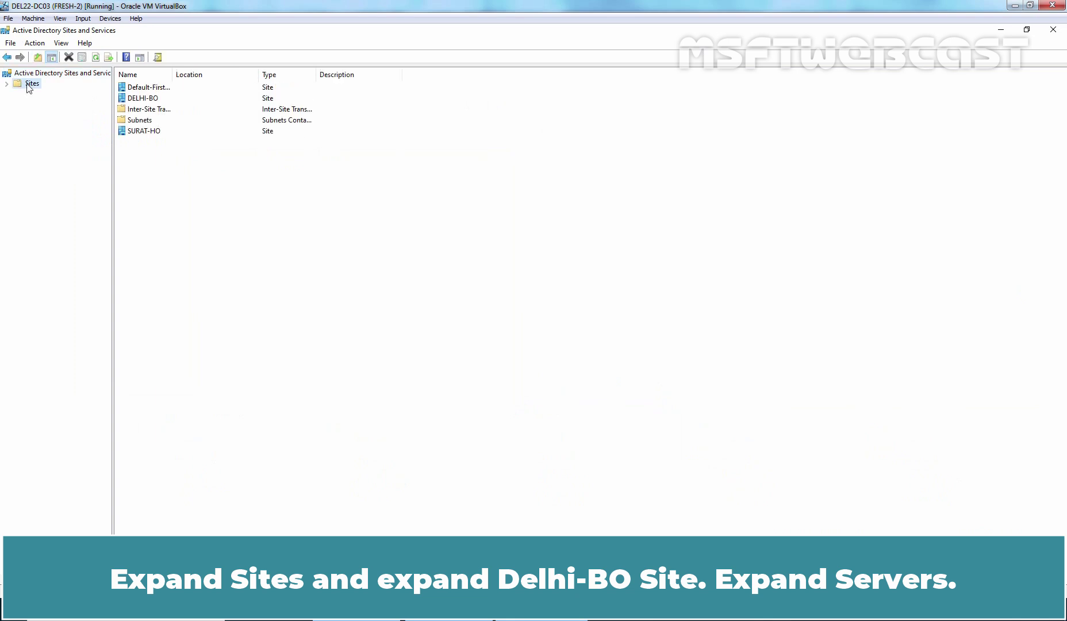
pyautogui.click(7, 84)
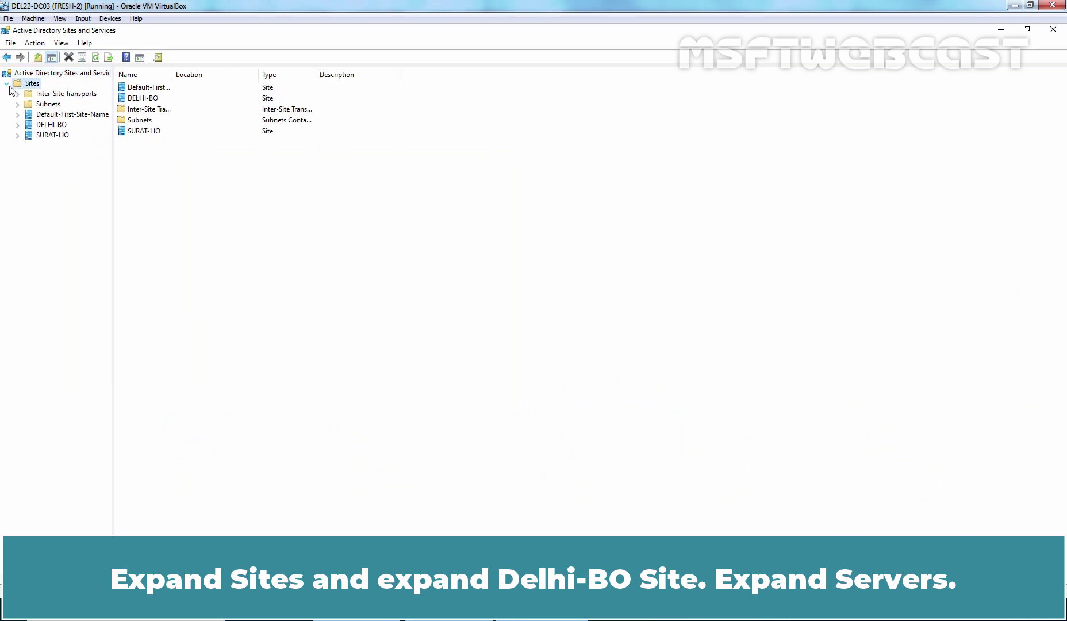
pyautogui.click(17, 125)
pyautogui.click(57, 135)
pyautogui.click(29, 136)
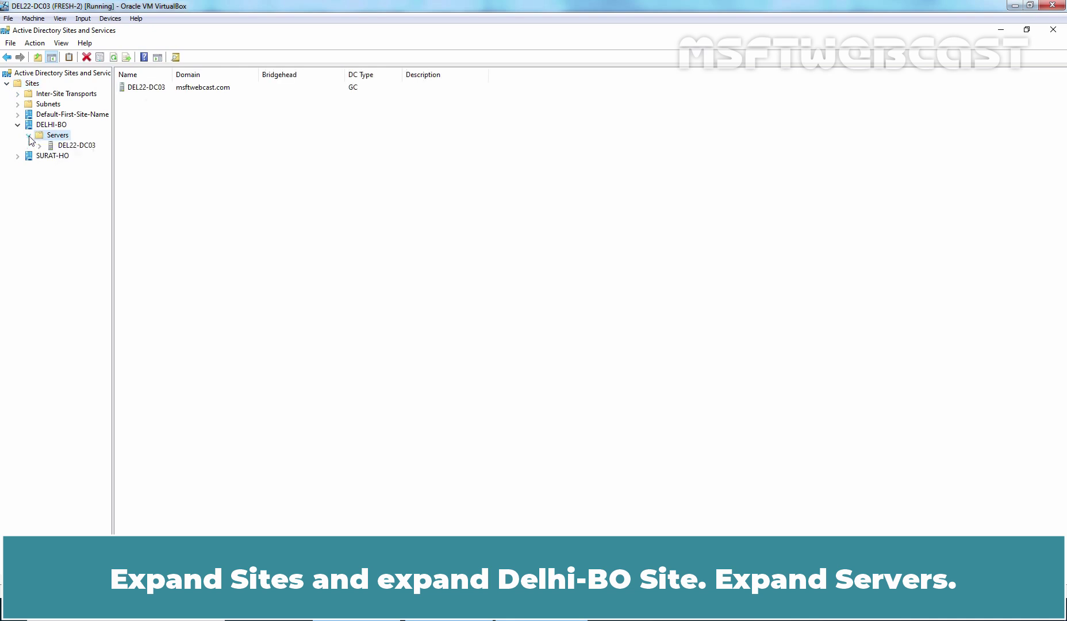
pyautogui.click(68, 146)
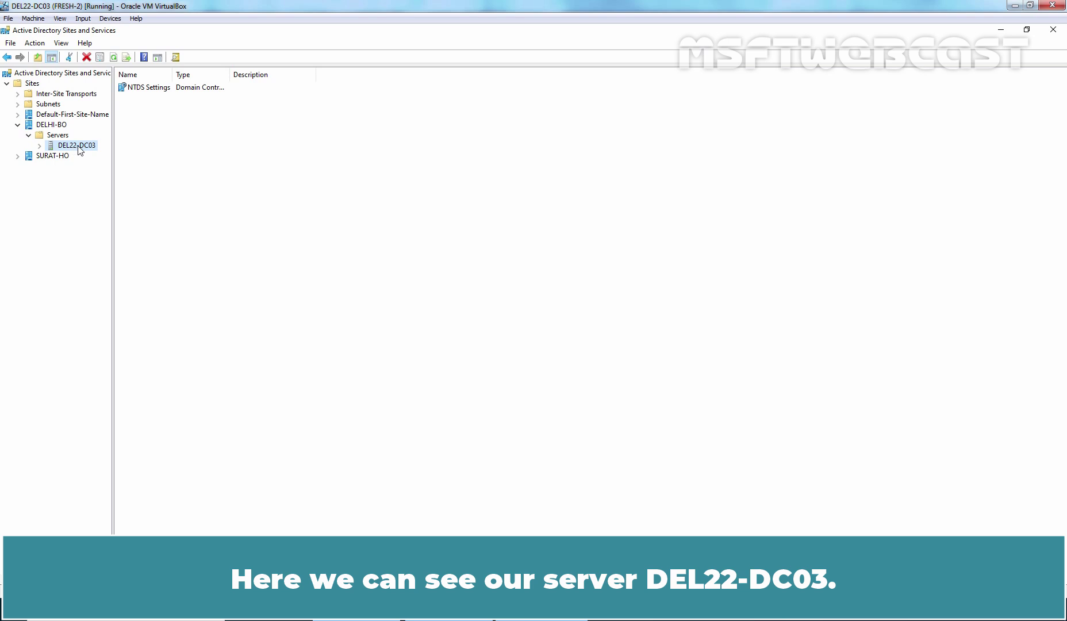
pyautogui.click(40, 145)
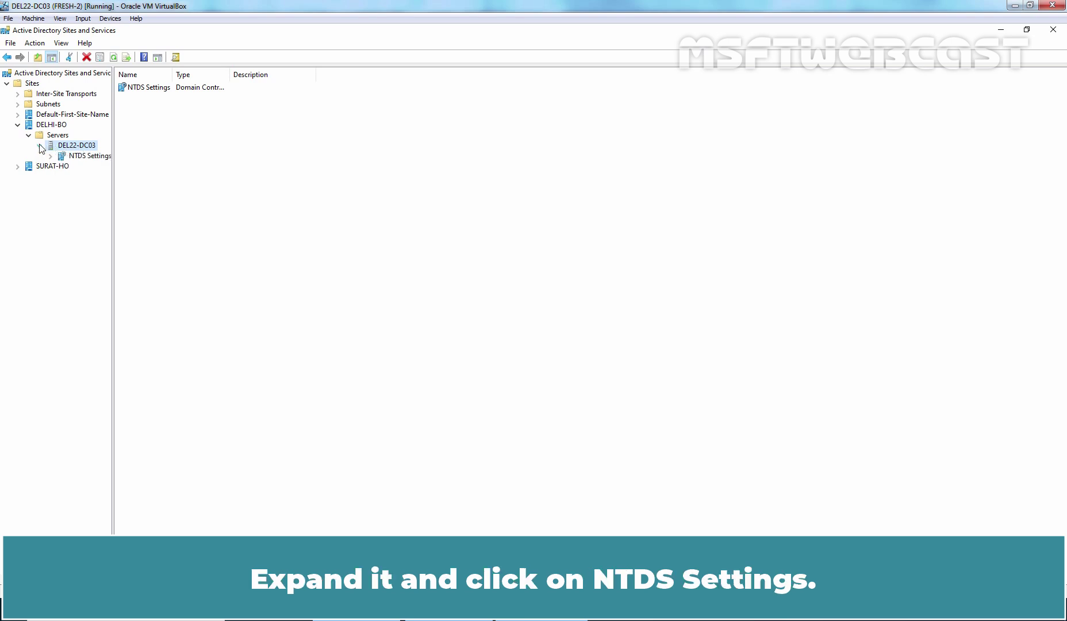
pyautogui.click(87, 157)
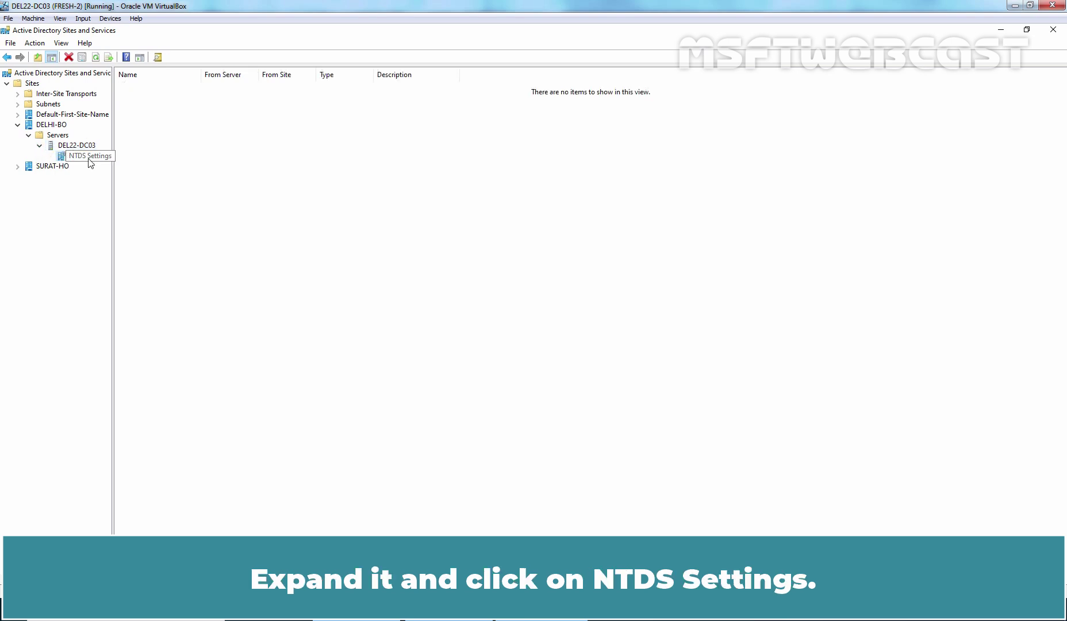
# Run Check Replication Topology on DEL22-DC03's NTDS Settings, then refresh to reveal the SRT22-DC01 connection
pyautogui.rightClick(89, 159)
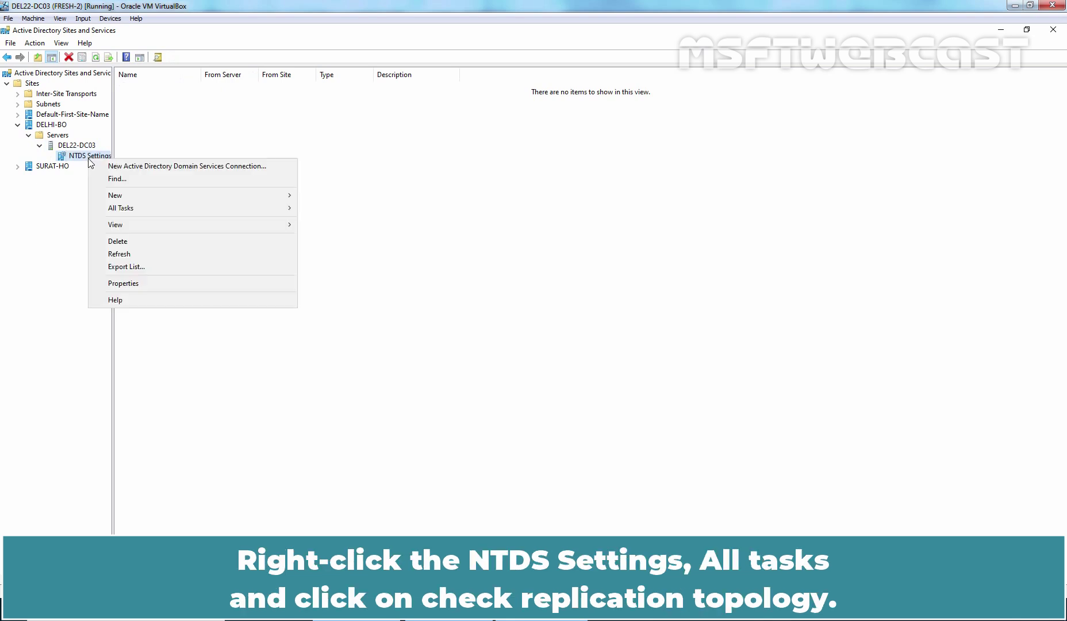
pyautogui.moveTo(118, 211)
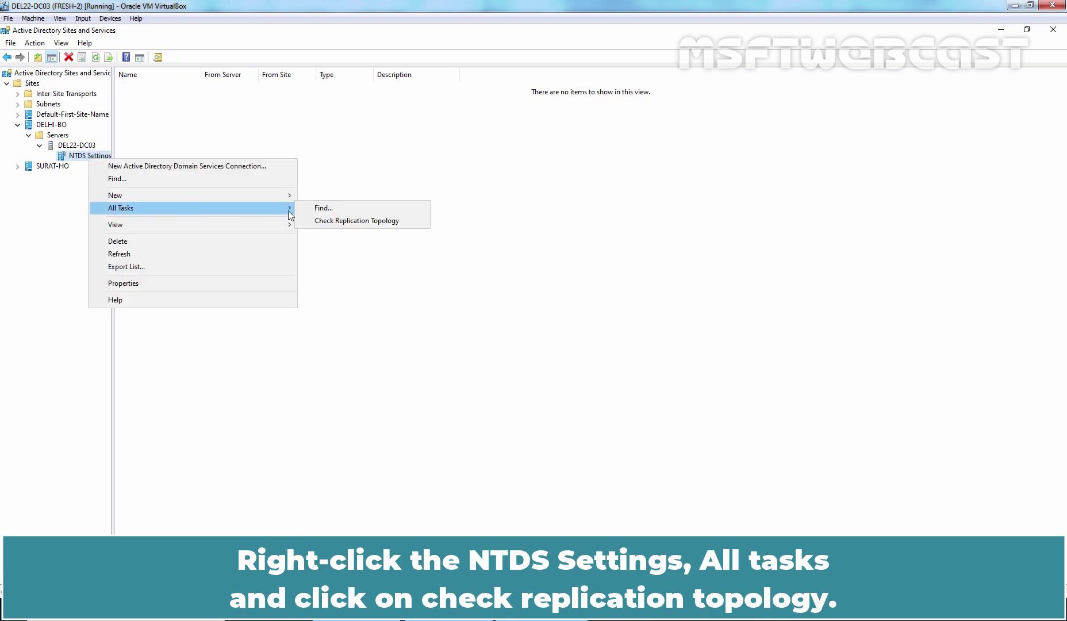
pyautogui.click(384, 221)
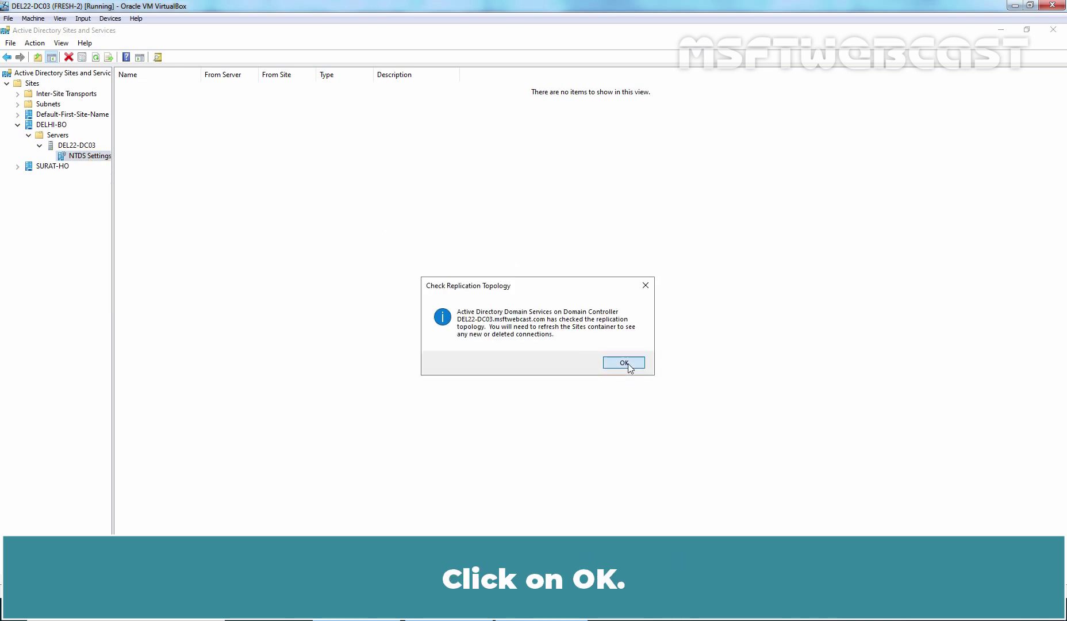
pyautogui.click(624, 363)
pyautogui.rightClick(350, 188)
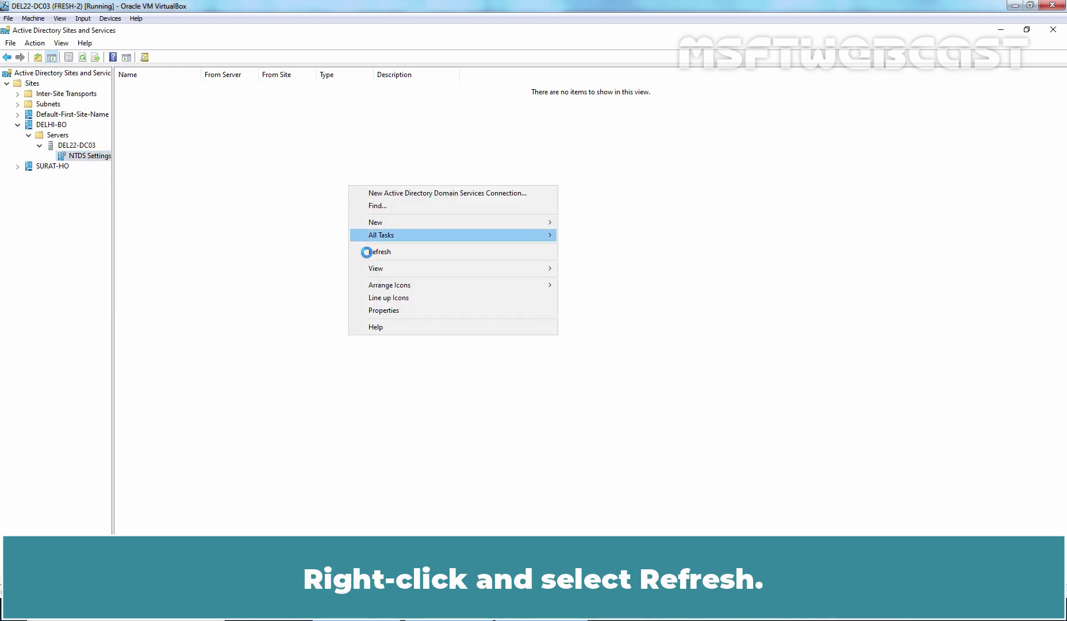
pyautogui.click(374, 253)
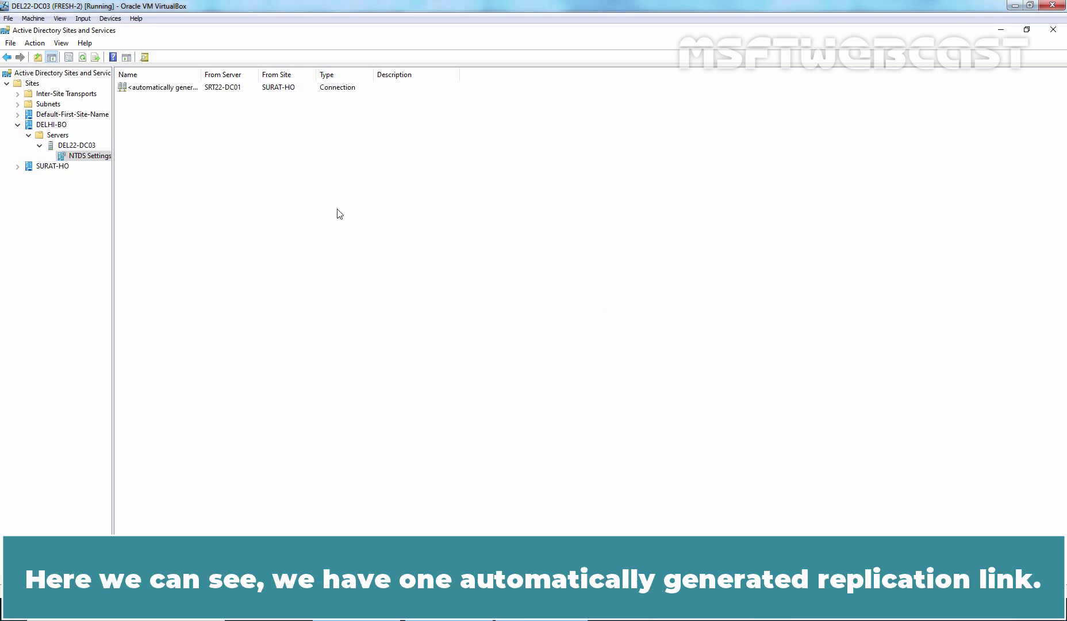
pyautogui.doubleClick(202, 71)
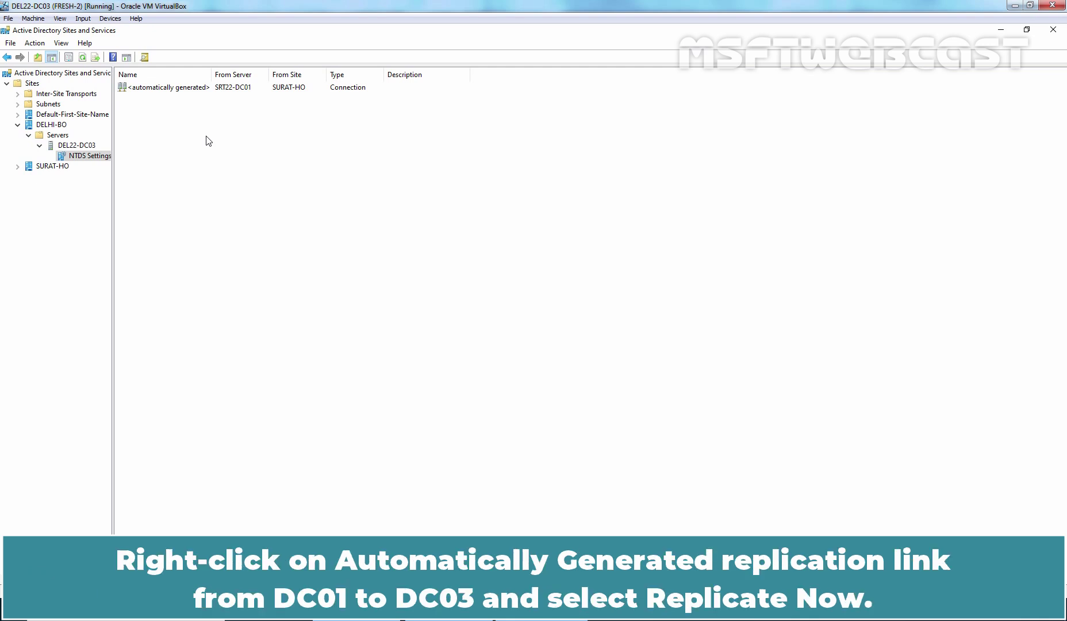
# Replicate Now over the automatically generated SRT22-DC01 connection and dismiss the inter-site replication notice
pyautogui.rightClick(179, 88)
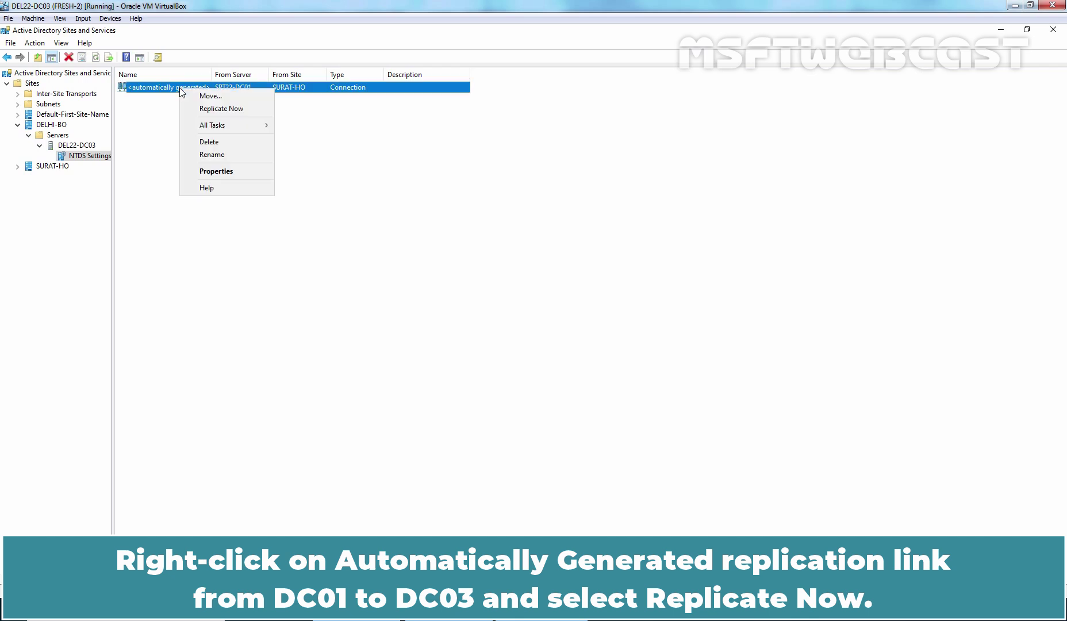
pyautogui.click(250, 110)
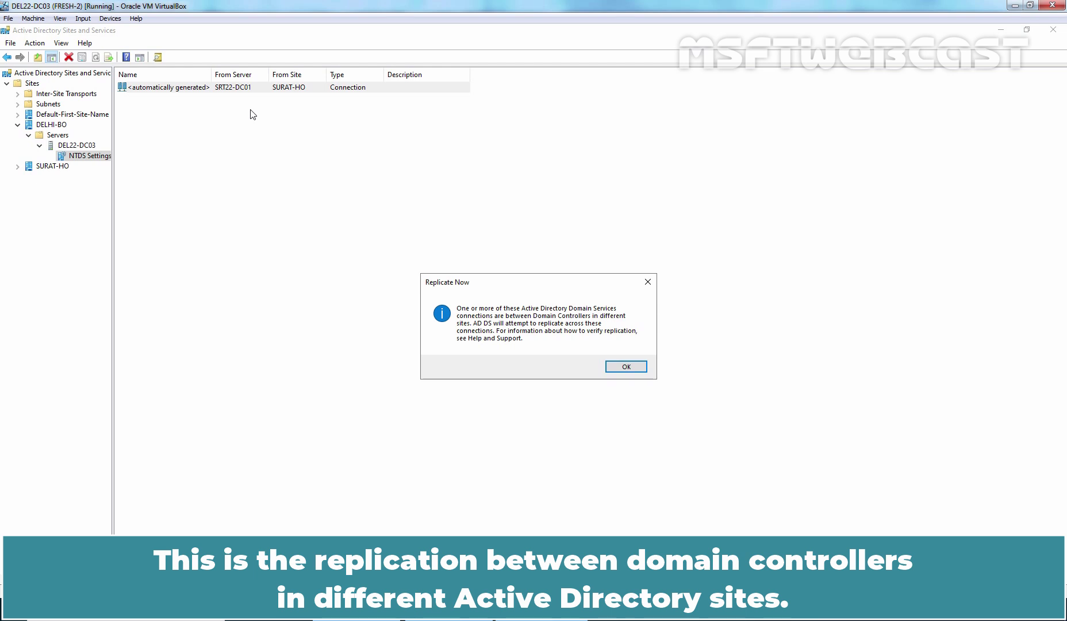
pyautogui.click(621, 367)
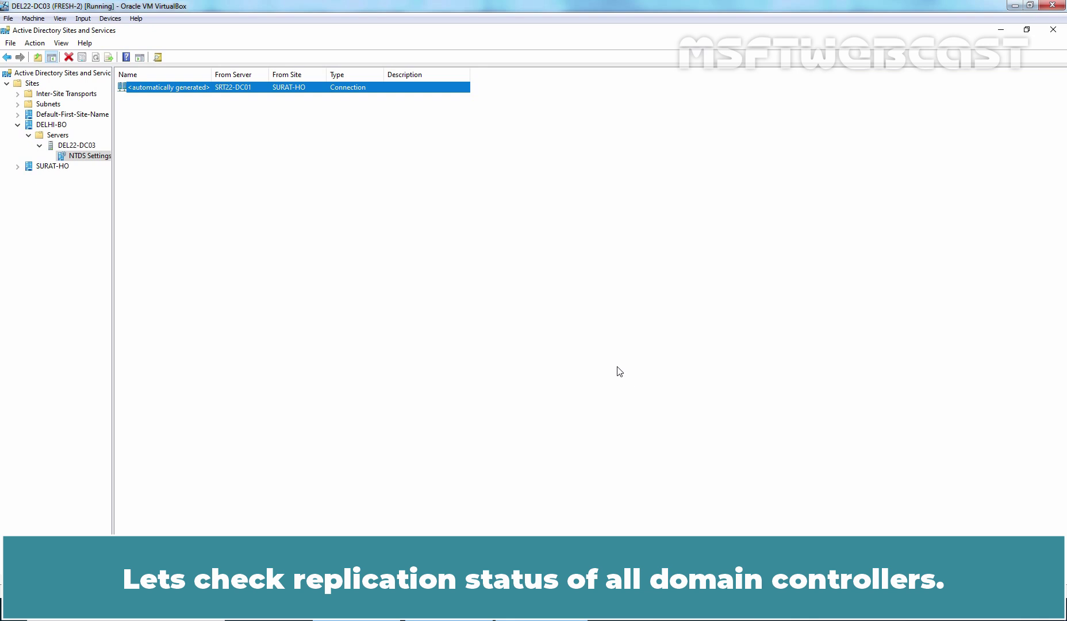
# Expand SURAT-HO > Servers > SRT22-DC01 and select its NTDS Settings
pyautogui.click(40, 166)
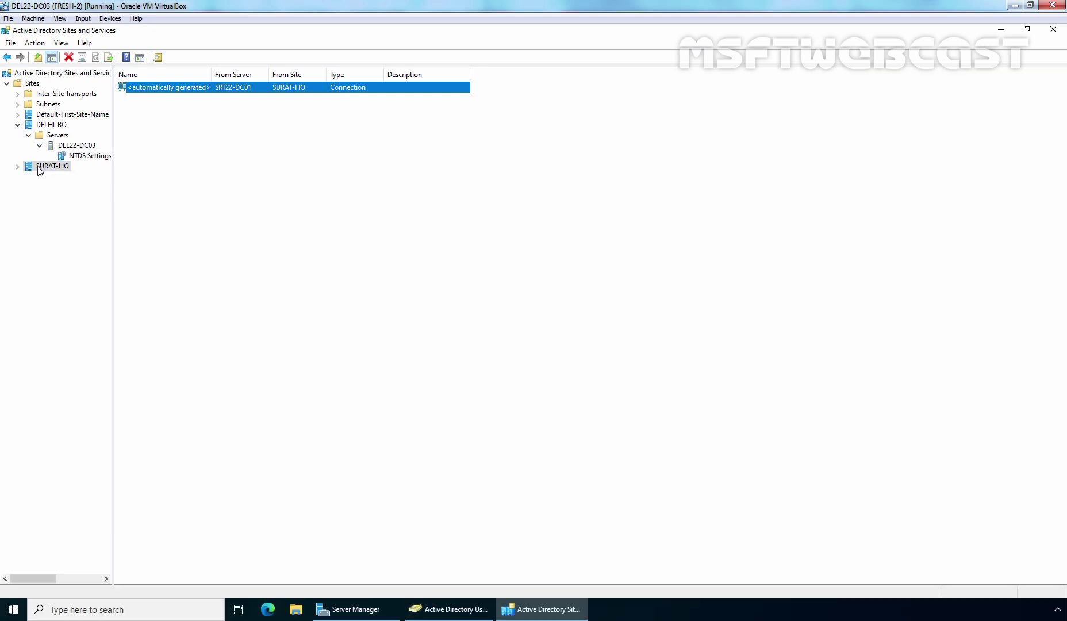
pyautogui.click(18, 167)
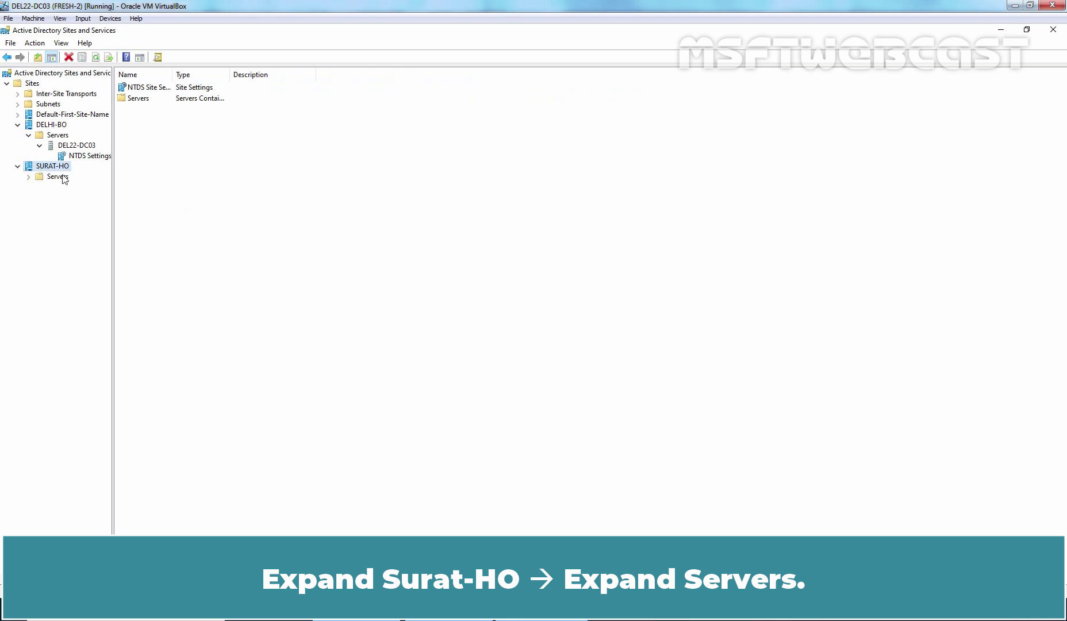
pyautogui.click(60, 178)
pyautogui.click(28, 176)
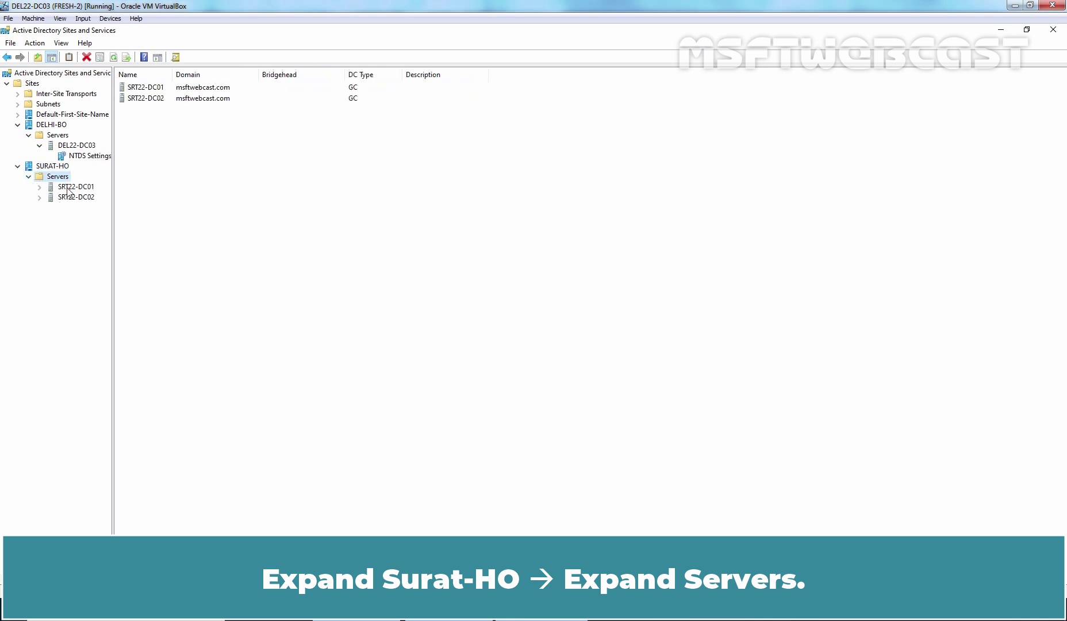
pyautogui.click(66, 188)
pyautogui.click(39, 187)
pyautogui.click(86, 198)
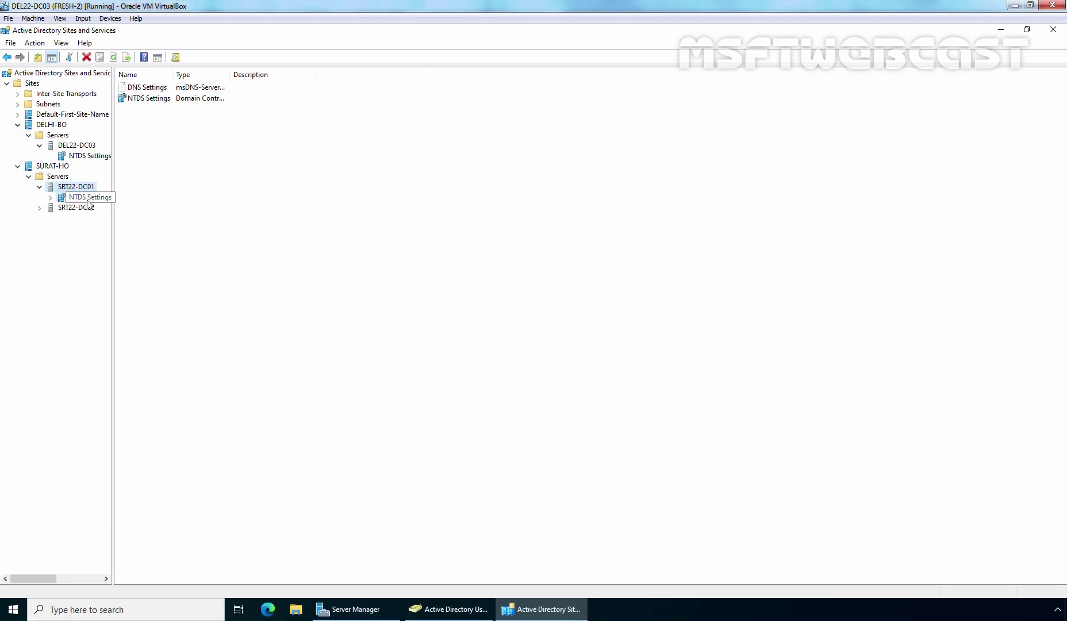
# Run Check Replication Topology on SRT22-DC01 and refresh its connection list
pyautogui.rightClick(87, 199)
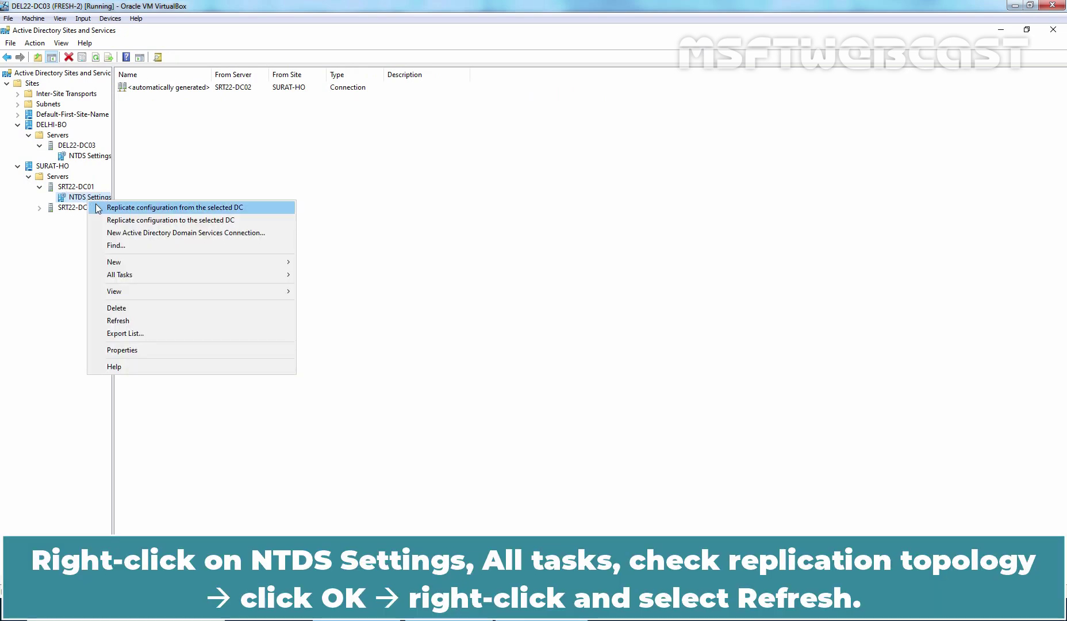
pyautogui.moveTo(143, 277)
pyautogui.click(353, 316)
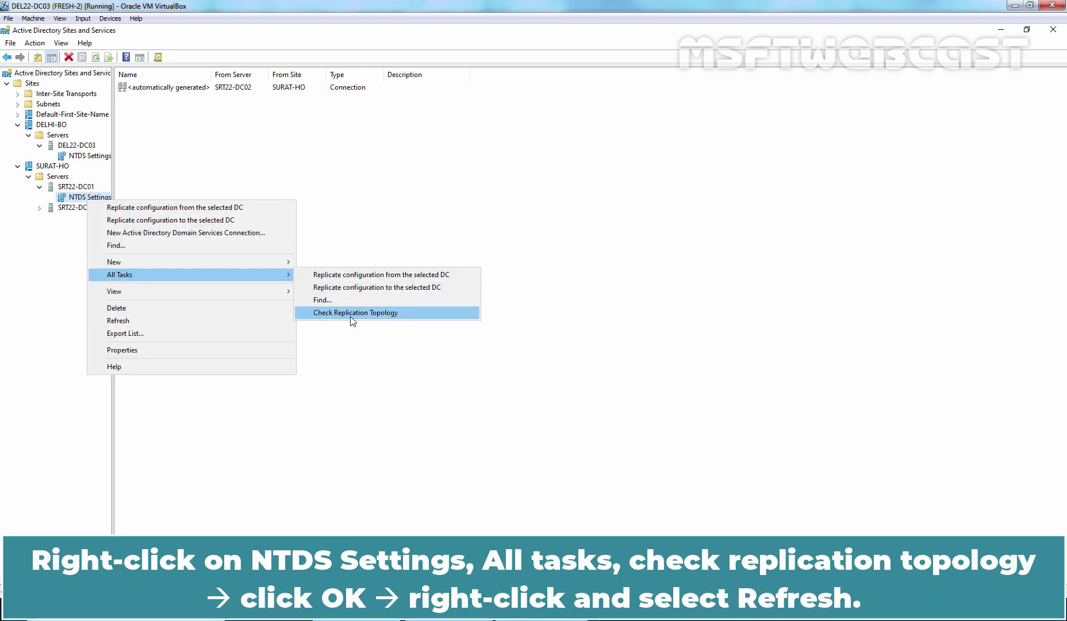
pyautogui.click(604, 367)
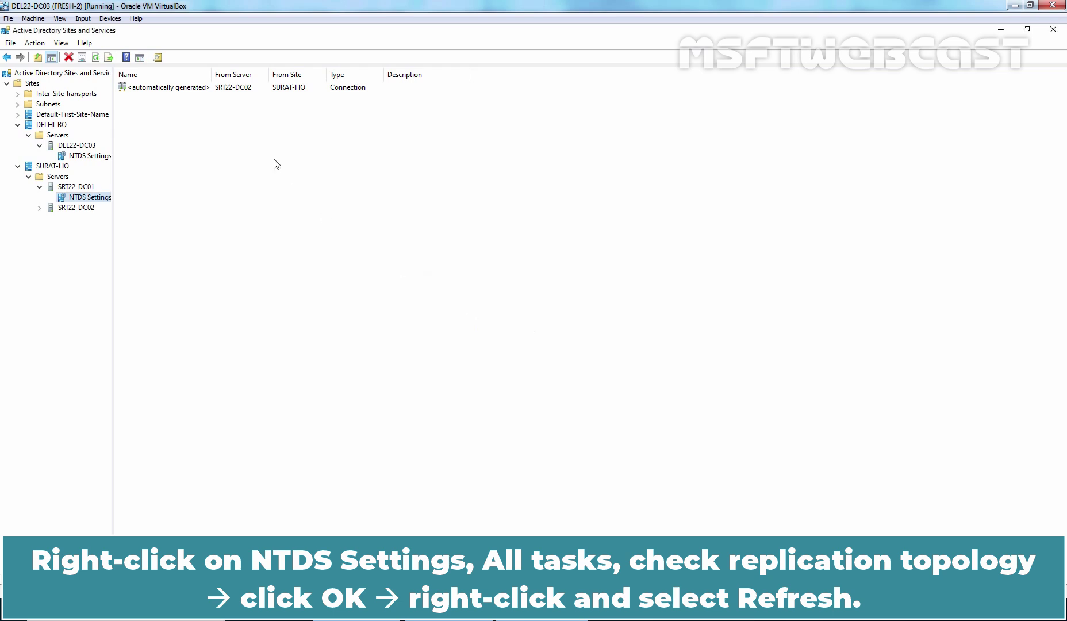
pyautogui.rightClick(274, 164)
pyautogui.click(305, 246)
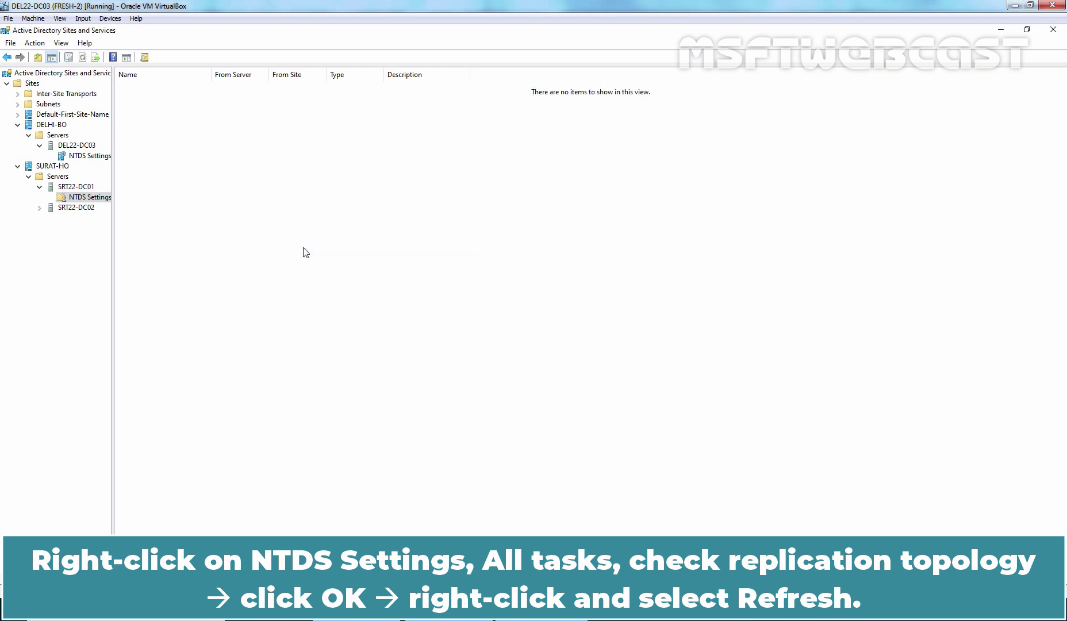
# Replicate Now over SRT22-DC01's connection from SRT22-DC02 and confirm
pyautogui.click(181, 89)
pyautogui.rightClick(182, 89)
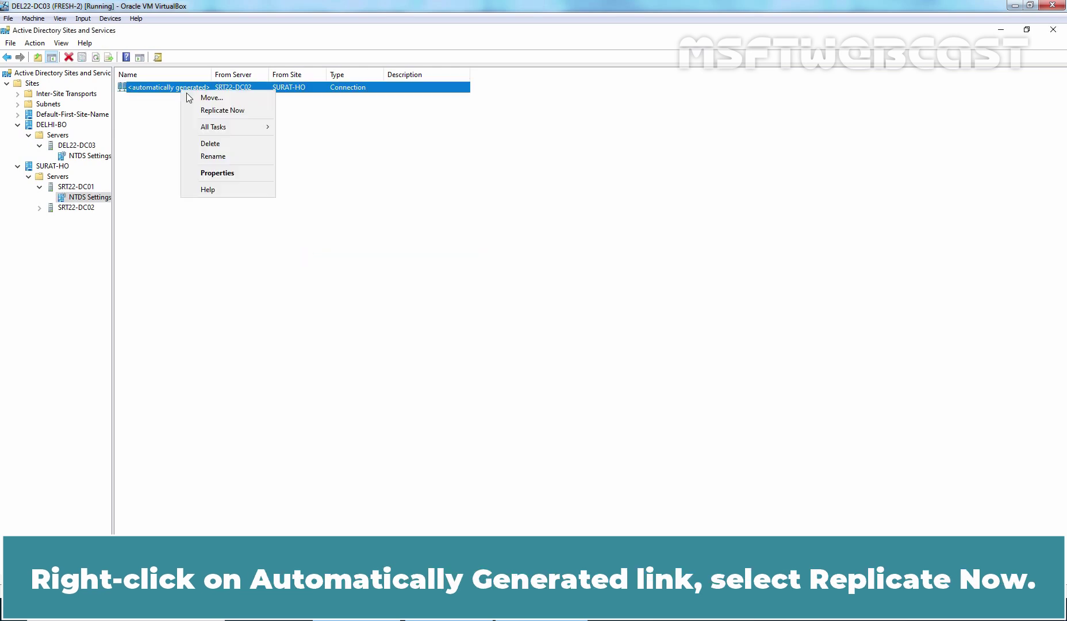
pyautogui.click(212, 111)
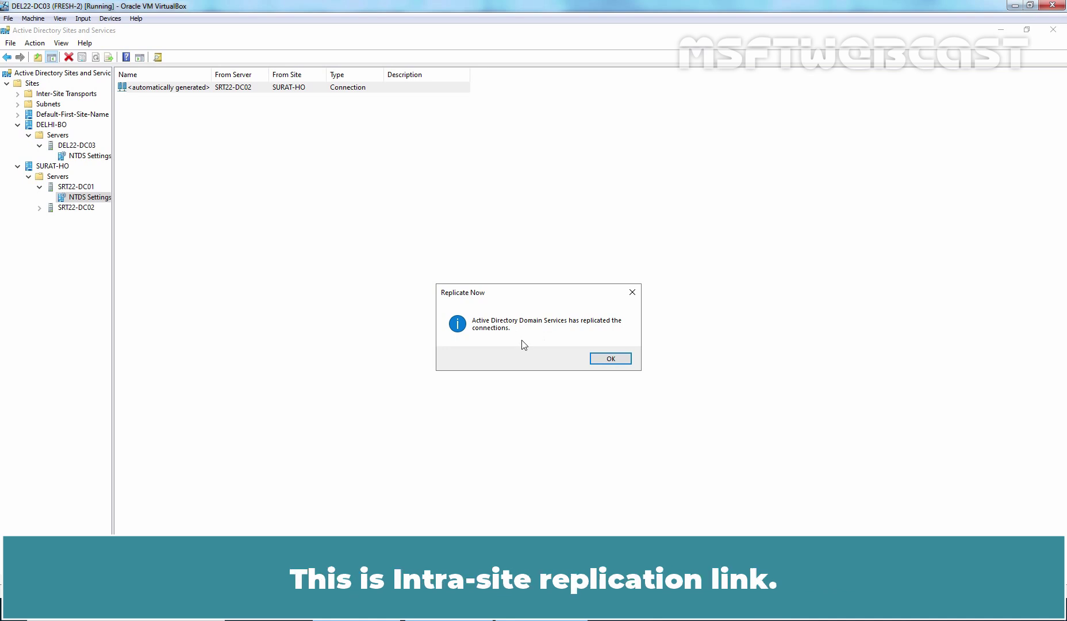
pyautogui.click(617, 362)
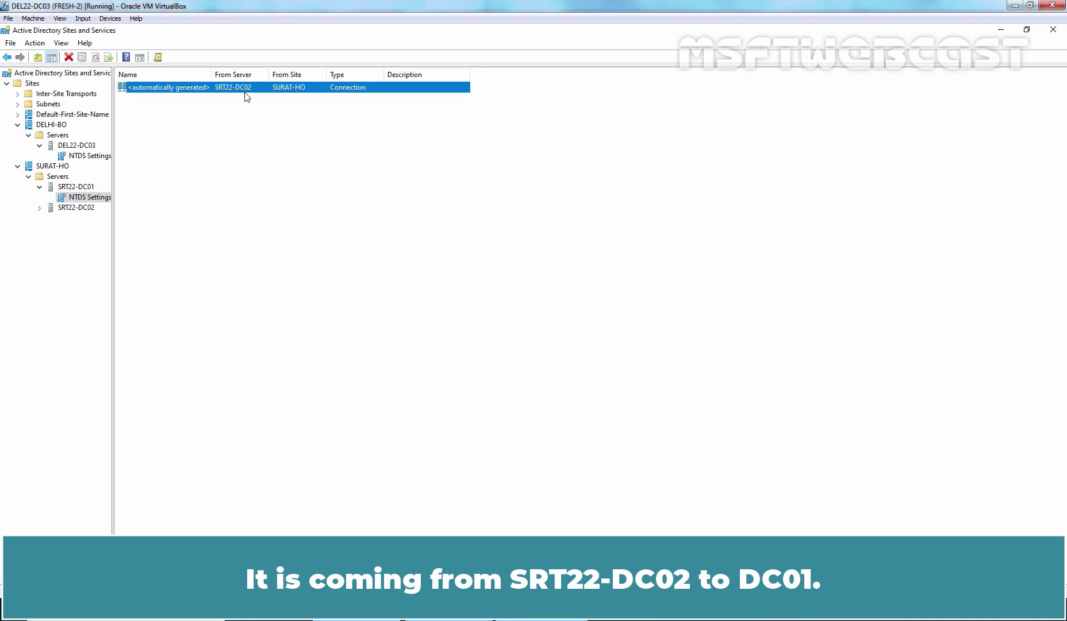
# Open SRT22-DC02's NTDS Settings, run Check Replication Topology, and refresh the connections
pyautogui.click(95, 208)
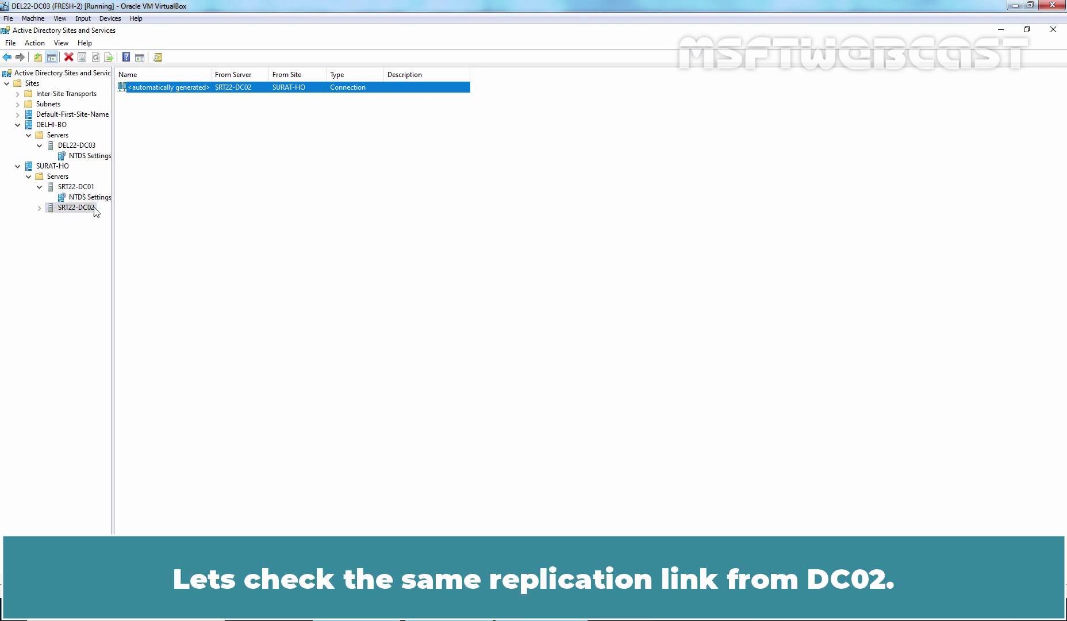
pyautogui.click(40, 209)
pyautogui.click(85, 219)
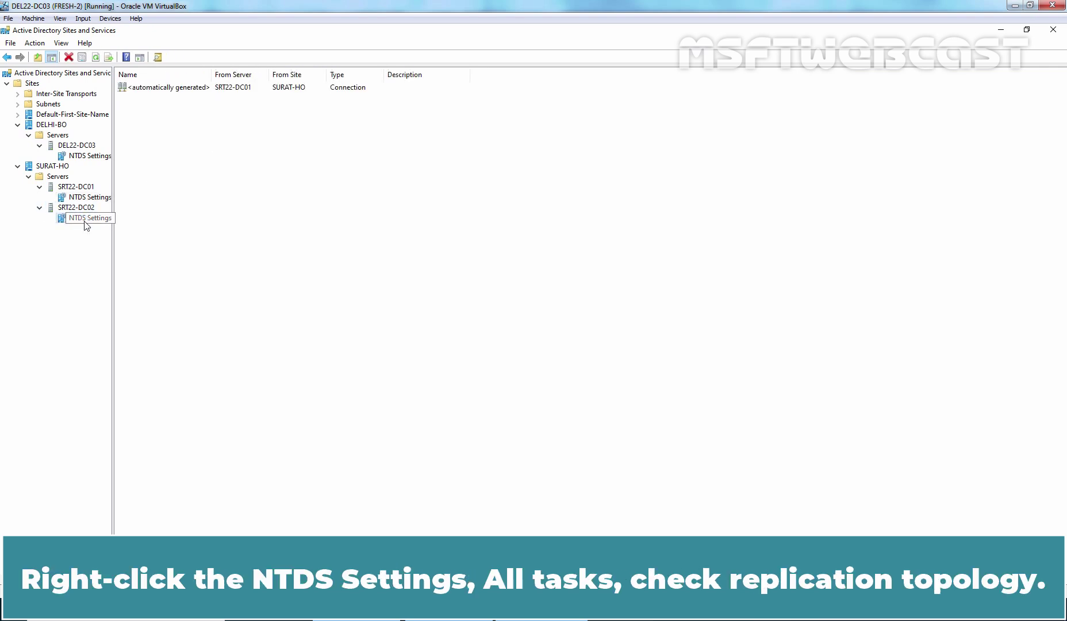
pyautogui.rightClick(85, 225)
pyautogui.moveTo(156, 300)
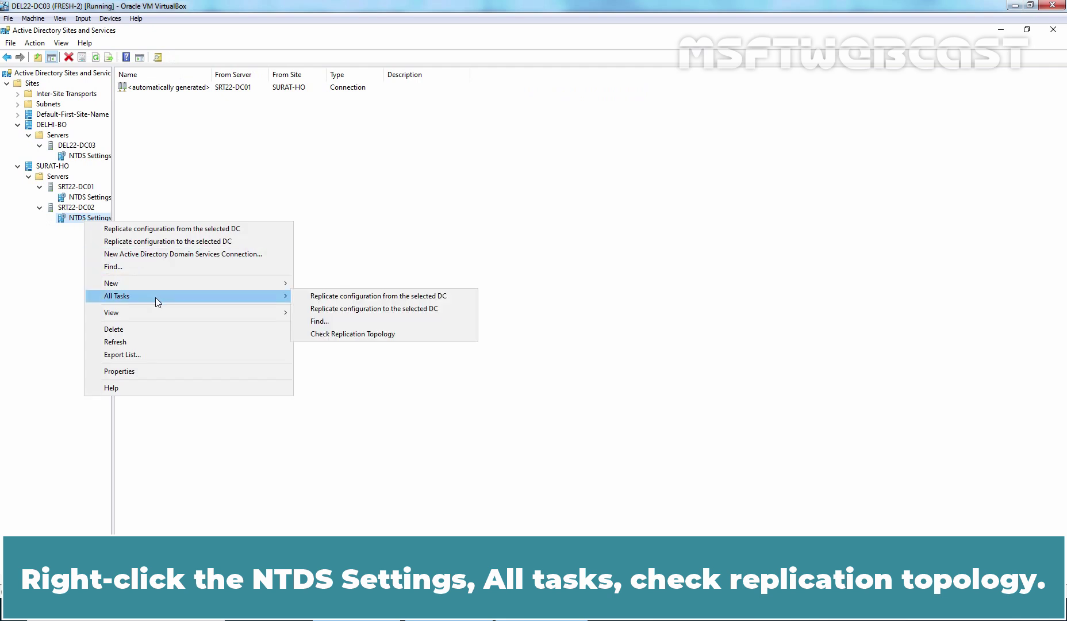
pyautogui.click(375, 341)
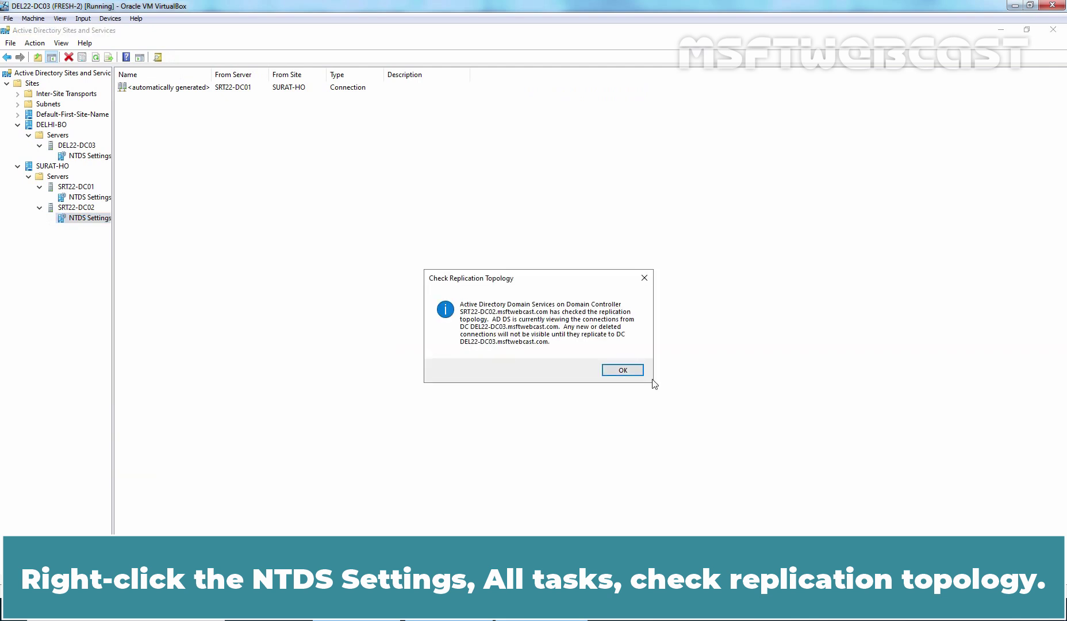
pyautogui.click(612, 366)
pyautogui.rightClick(284, 170)
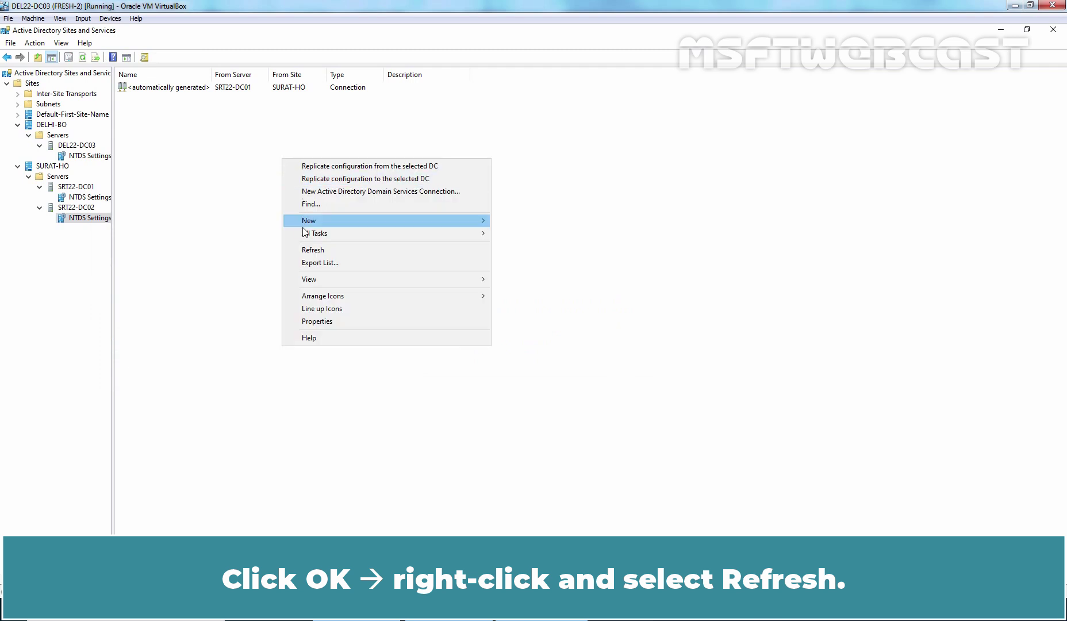
pyautogui.click(315, 251)
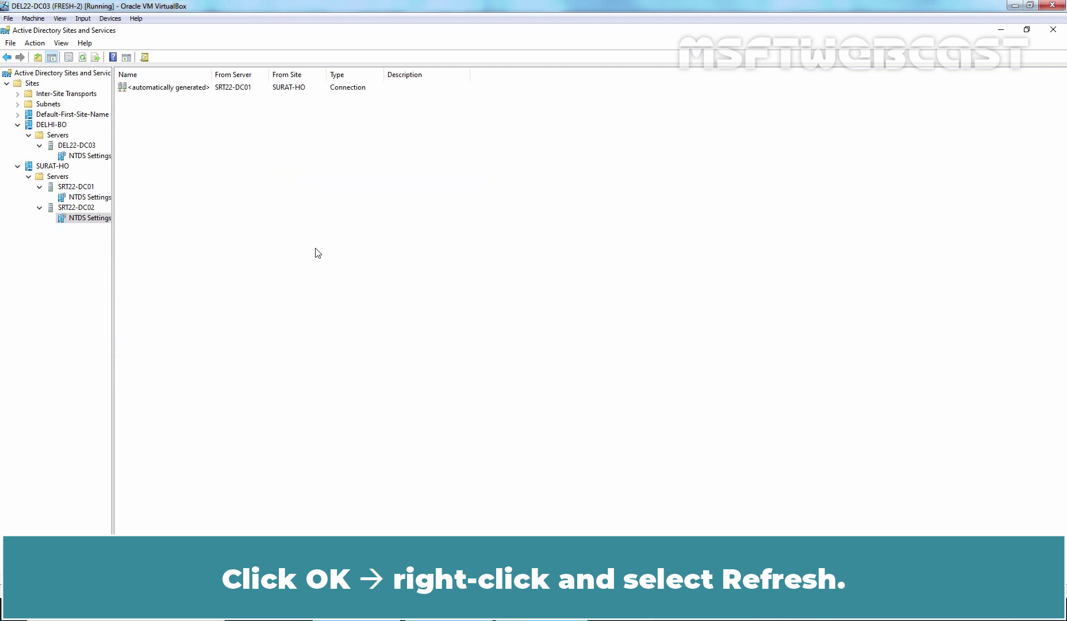
# Replicate Now over SRT22-DC02's connection from SRT22-DC01 and refresh the list
pyautogui.click(180, 92)
pyautogui.rightClick(180, 92)
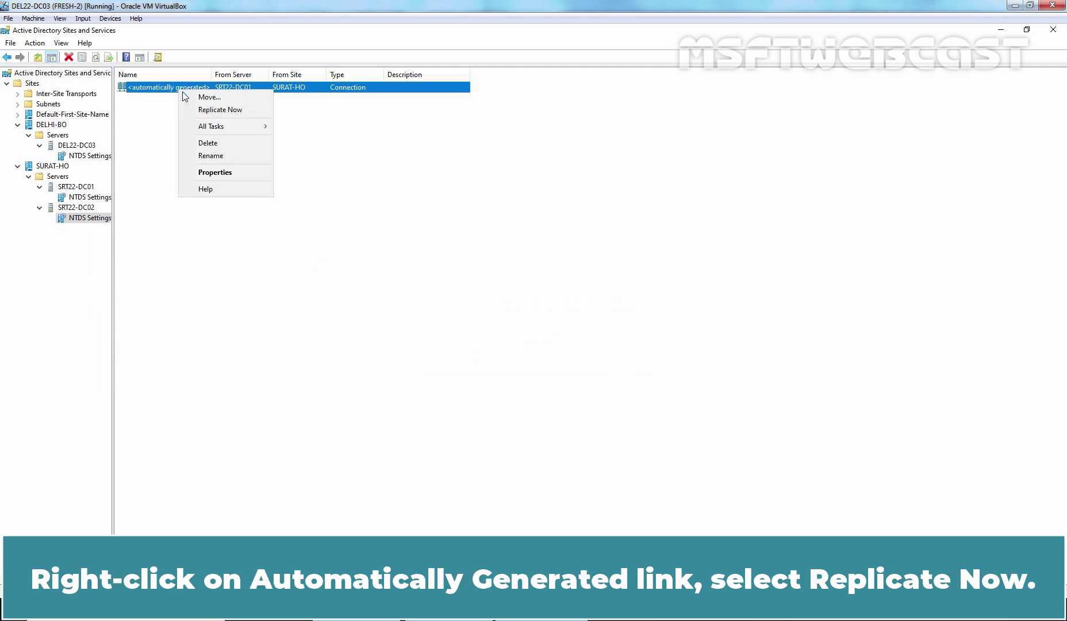
pyautogui.click(219, 110)
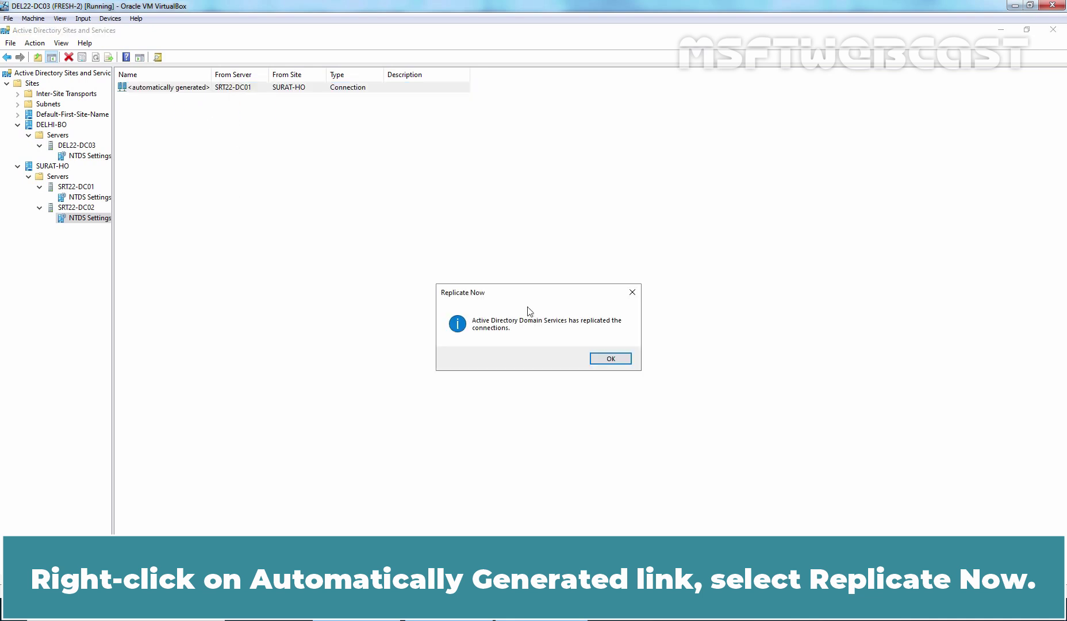
pyautogui.click(610, 361)
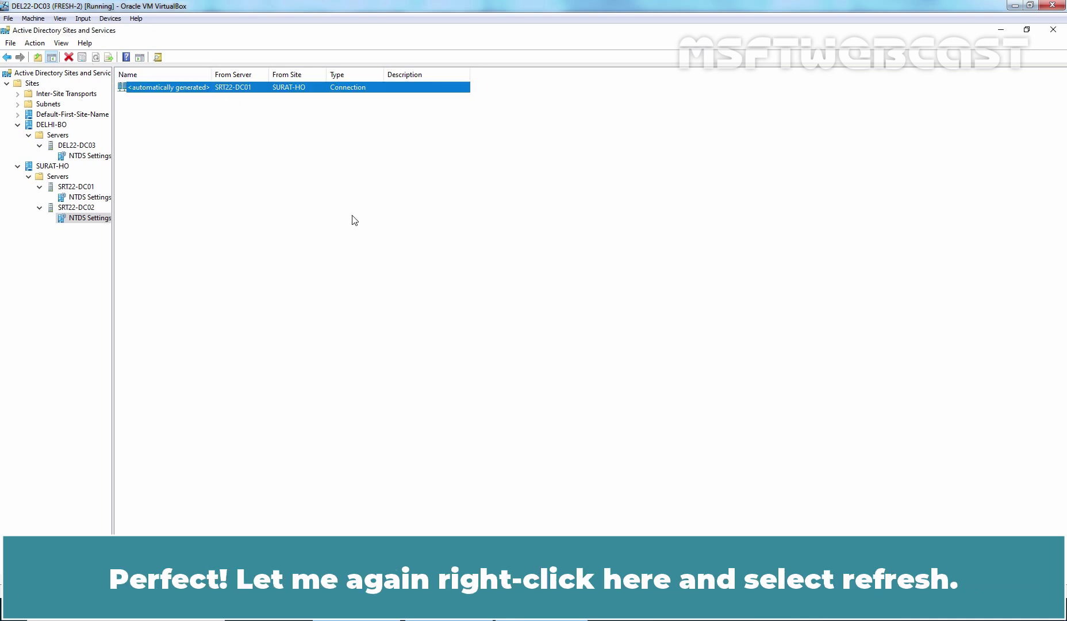
pyautogui.rightClick(288, 151)
pyautogui.click(319, 241)
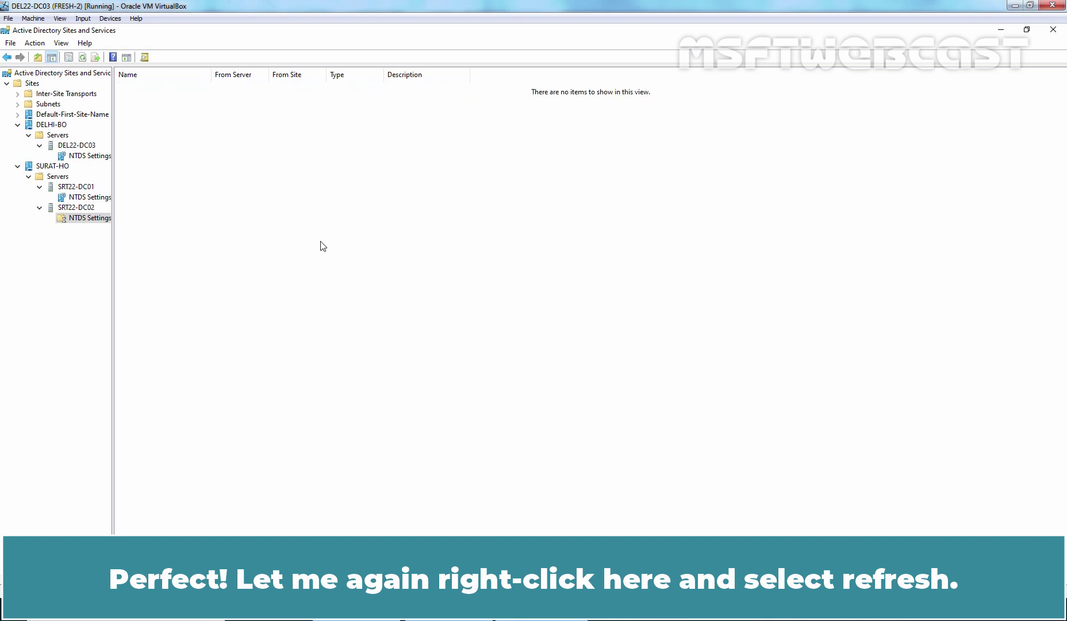
# Recheck SRT22-DC02's topology so the DEL22-DC03 connection appears, then view DEL22-DC03's connections
pyautogui.rightClick(92, 220)
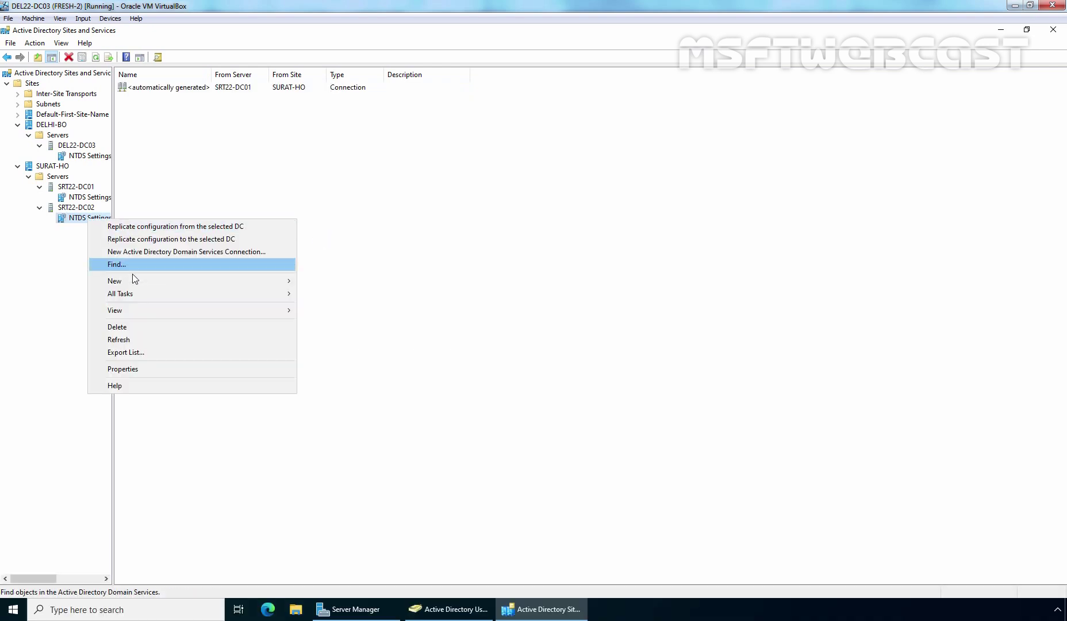
pyautogui.moveTo(240, 297)
pyautogui.click(364, 330)
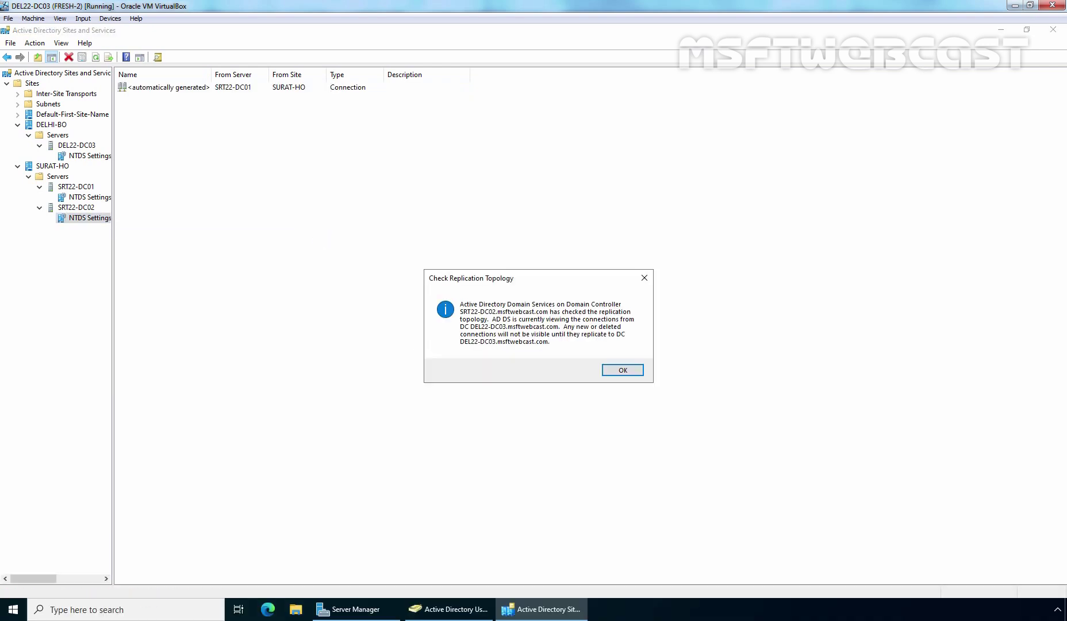
pyautogui.click(614, 371)
pyautogui.rightClick(353, 205)
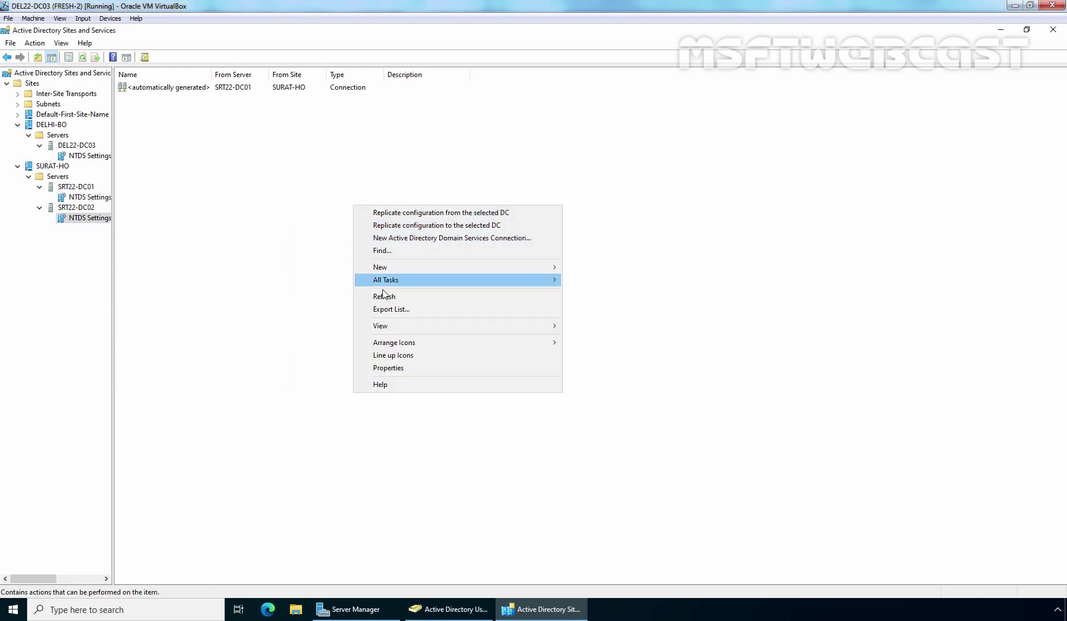
pyautogui.click(386, 297)
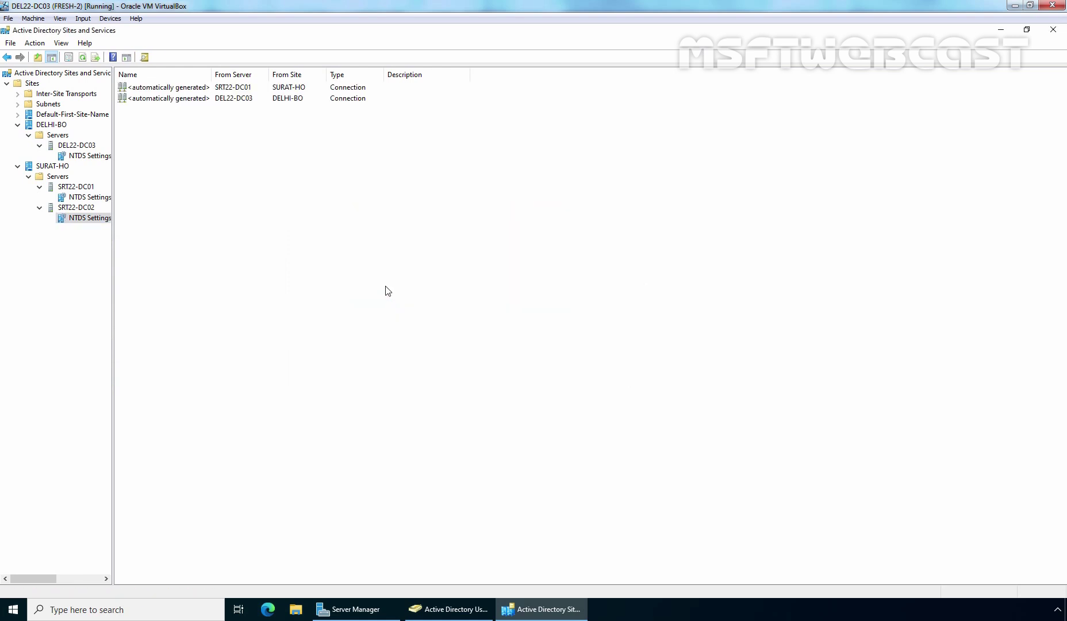
pyautogui.click(103, 157)
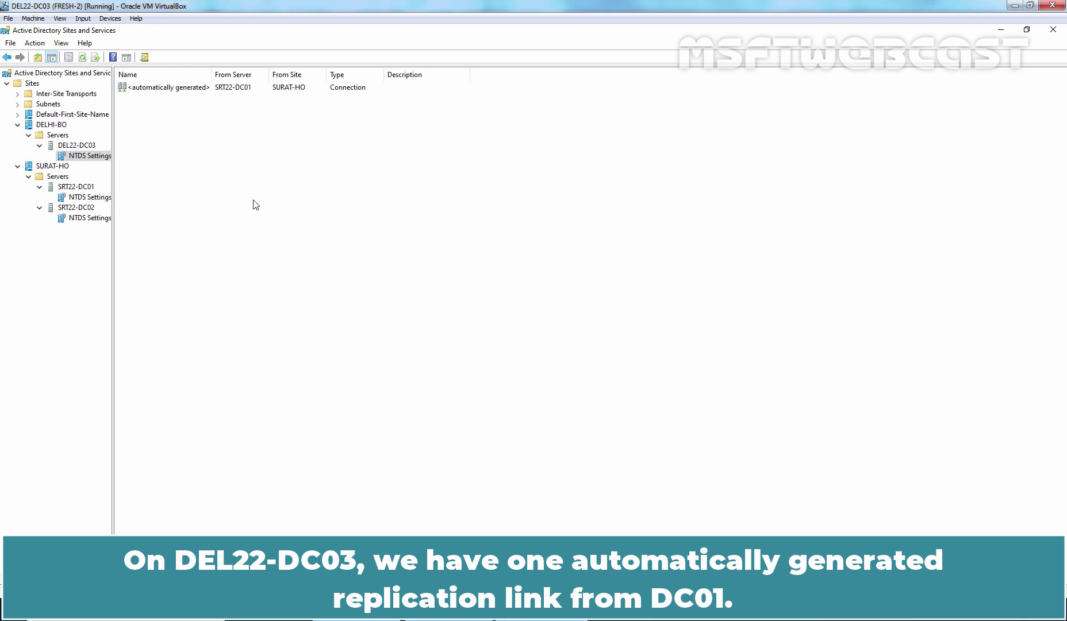
# Replicate Now over DEL22-DC03's connection from SRT22-DC01
pyautogui.rightClick(174, 87)
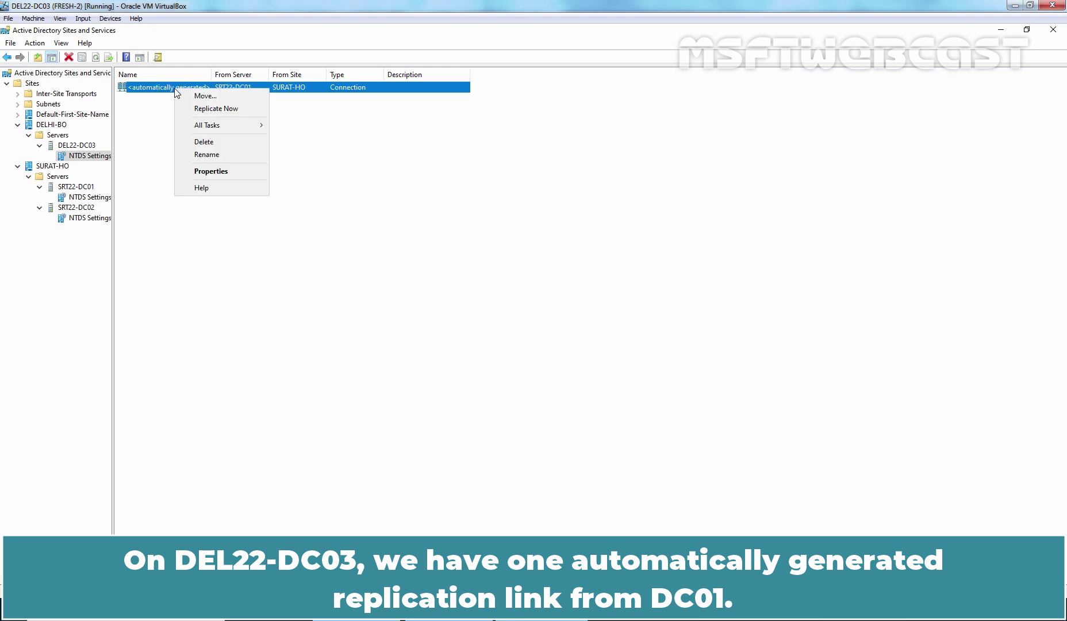
pyautogui.click(200, 109)
pyautogui.click(622, 365)
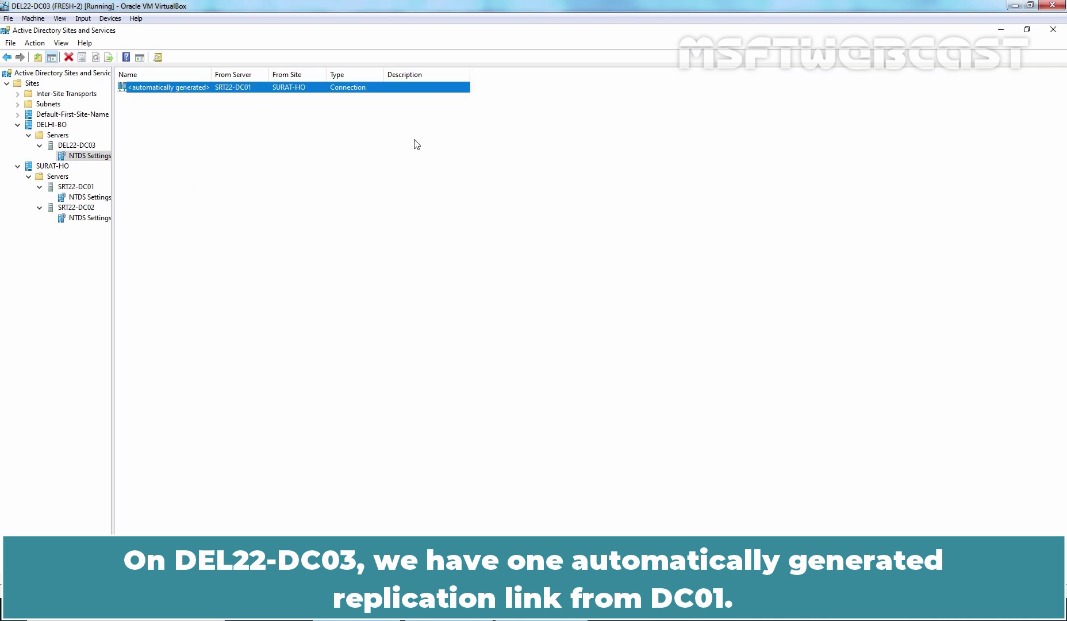
# Refresh SRT22-DC01's connections and replicate over its SRT22-DC02 connection
pyautogui.click(89, 197)
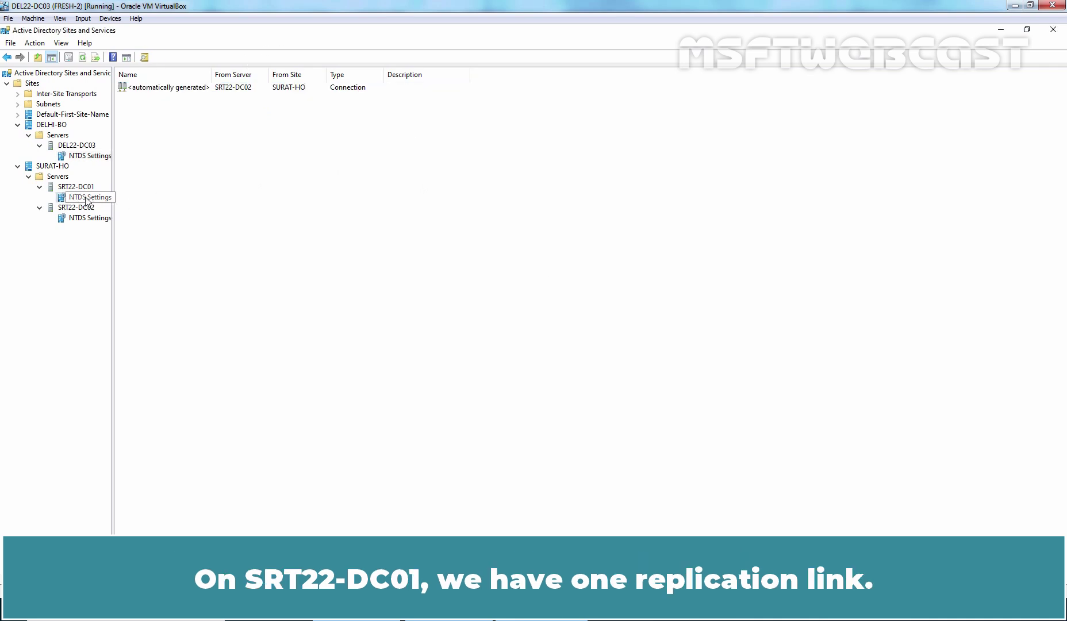
pyautogui.rightClick(212, 166)
pyautogui.click(244, 258)
pyautogui.click(177, 92)
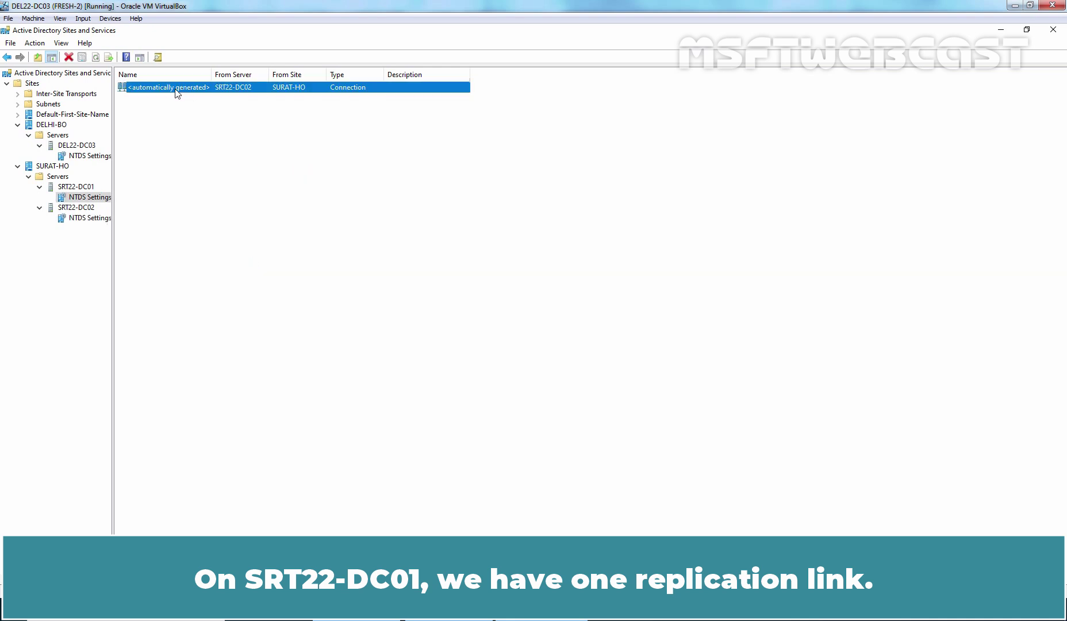
pyautogui.rightClick(176, 92)
pyautogui.click(203, 108)
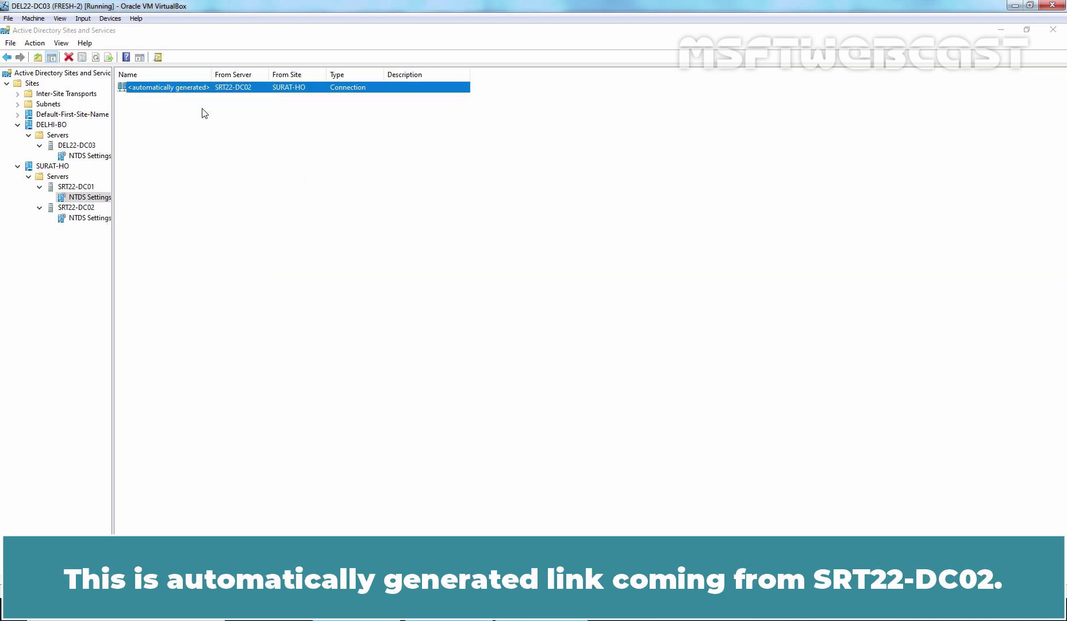
pyautogui.click(600, 358)
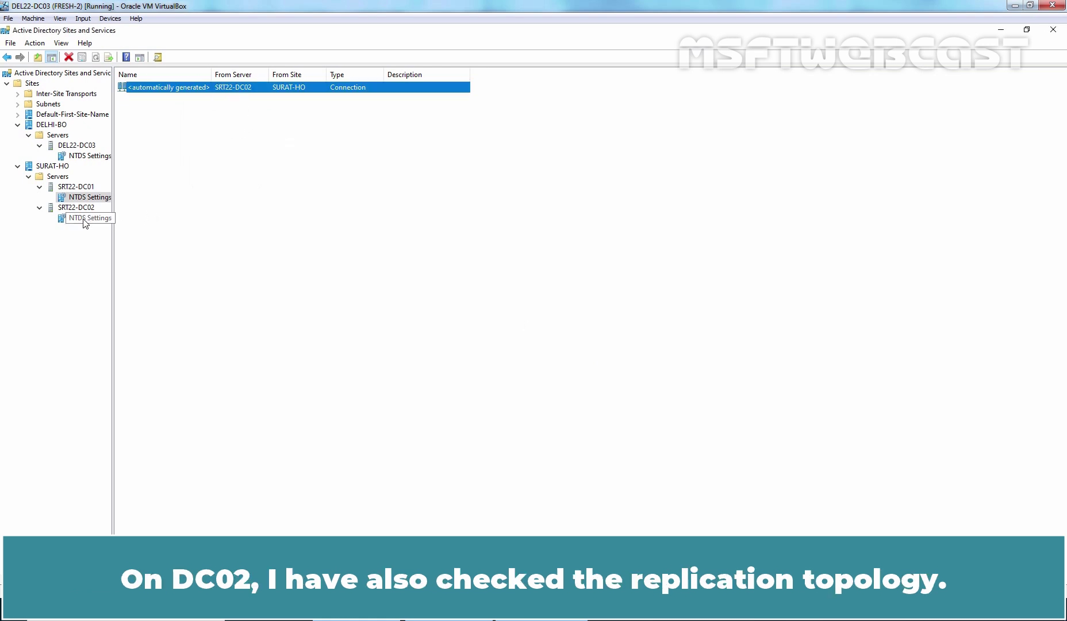
# Run Check Replication Topology on SRT22-DC02 and refresh its connection list
pyautogui.click(59, 216)
pyautogui.rightClick(83, 218)
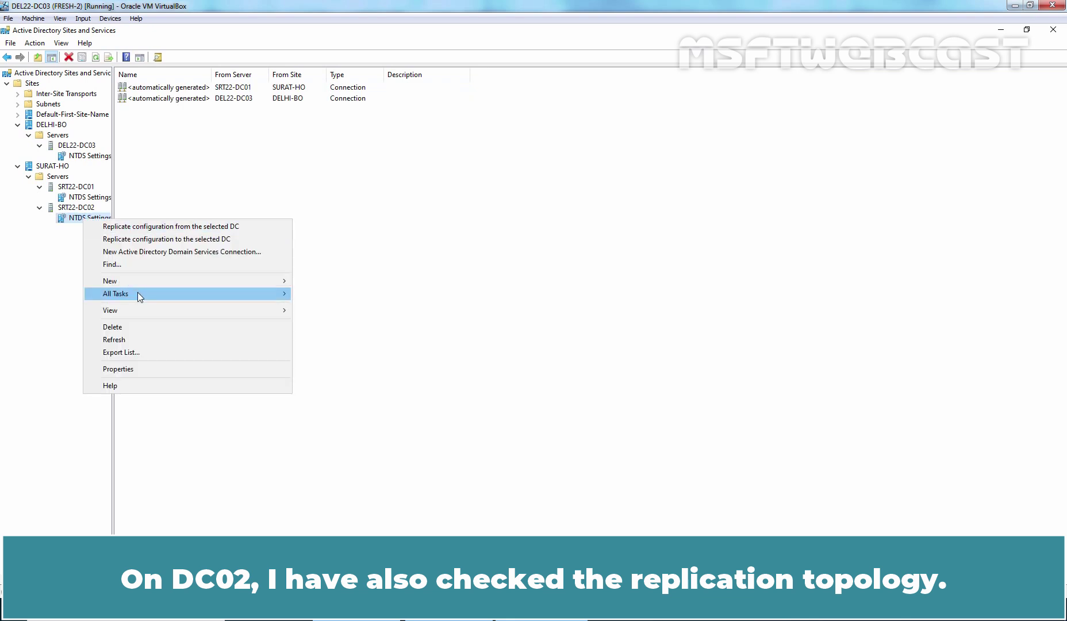
pyautogui.moveTo(141, 295)
pyautogui.click(368, 334)
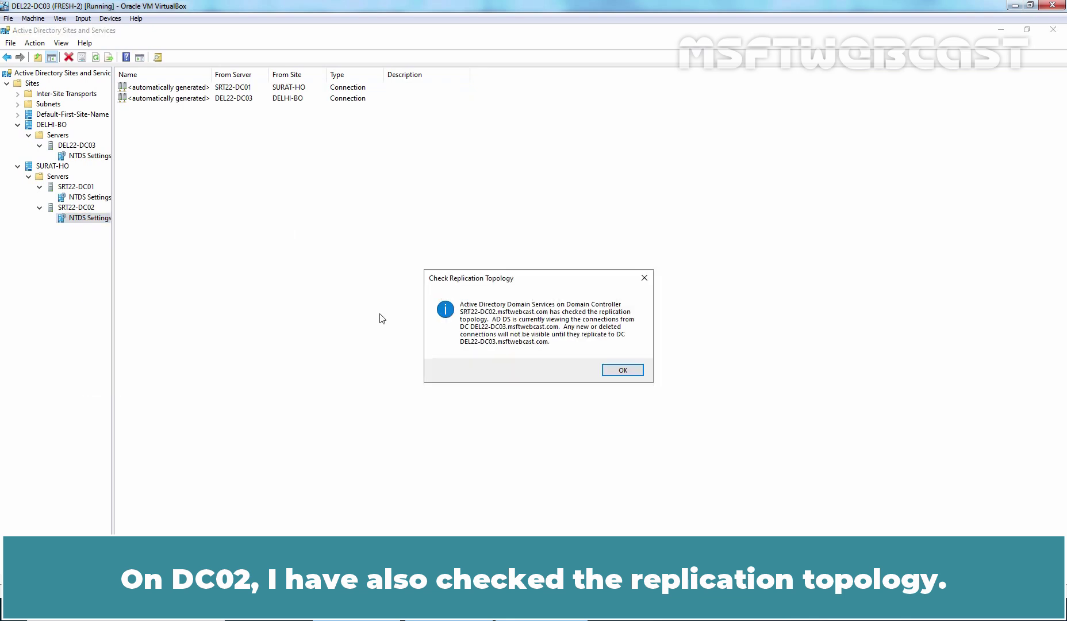
pyautogui.click(629, 375)
pyautogui.rightClick(341, 168)
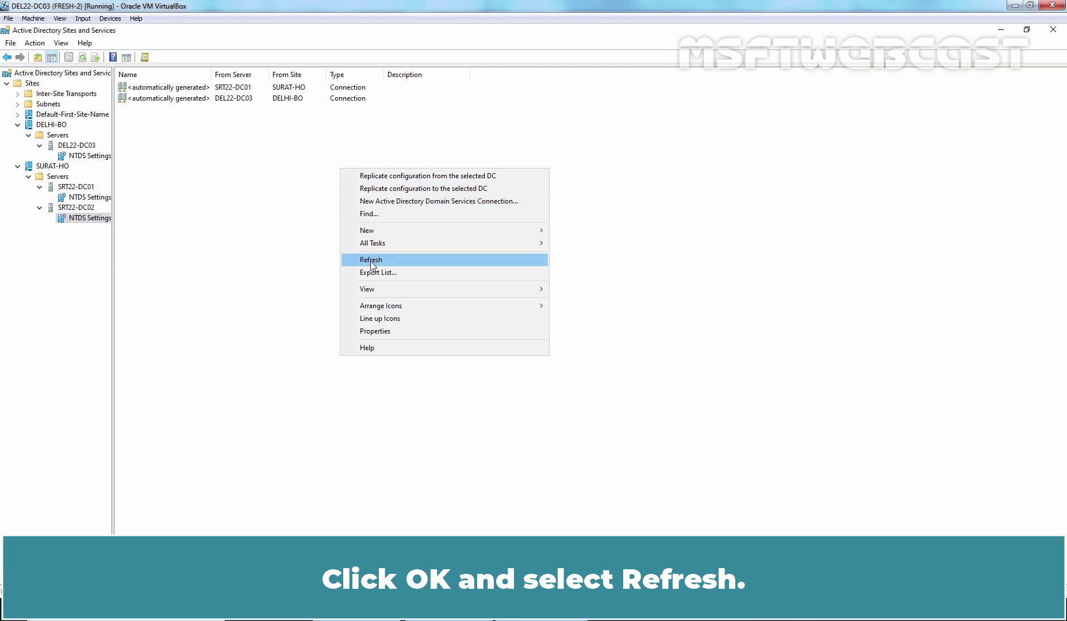
pyautogui.click(372, 262)
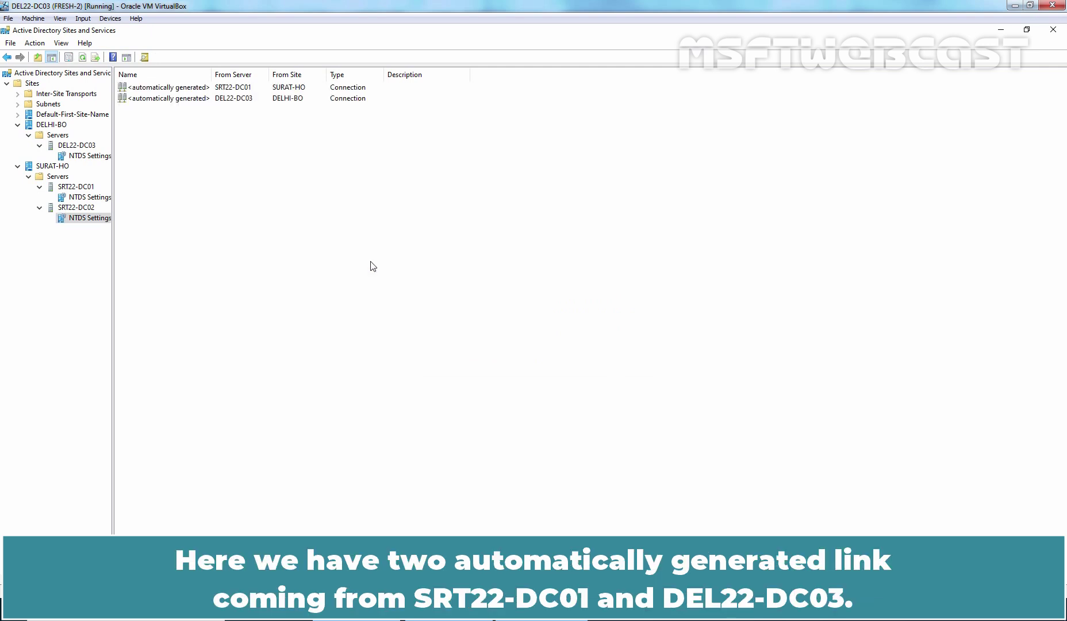